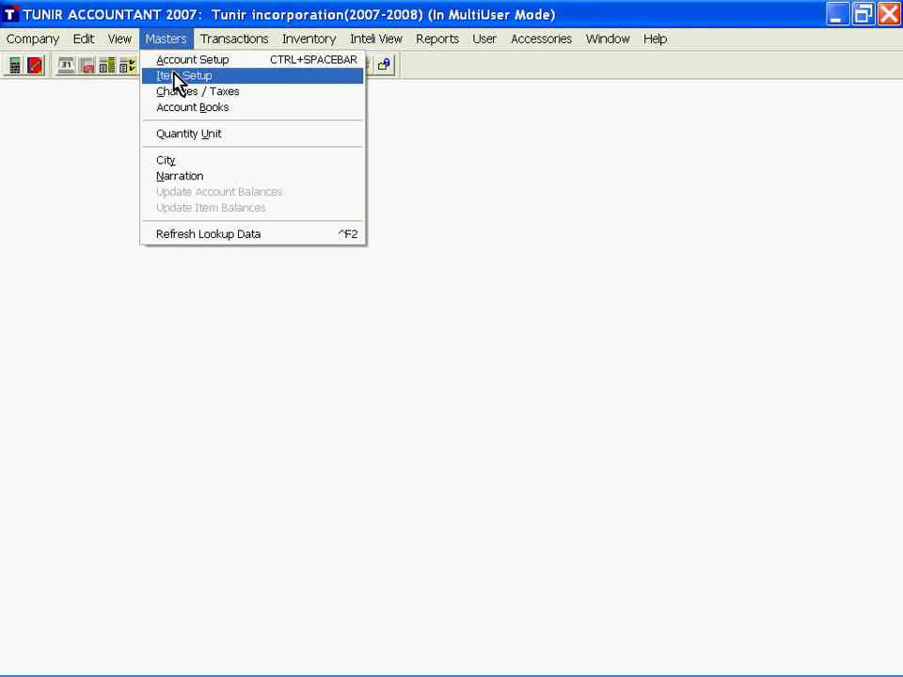
# Step: Open the item setup and add an item group named Oil under ALL ITEMS
pyautogui.click(177, 77)
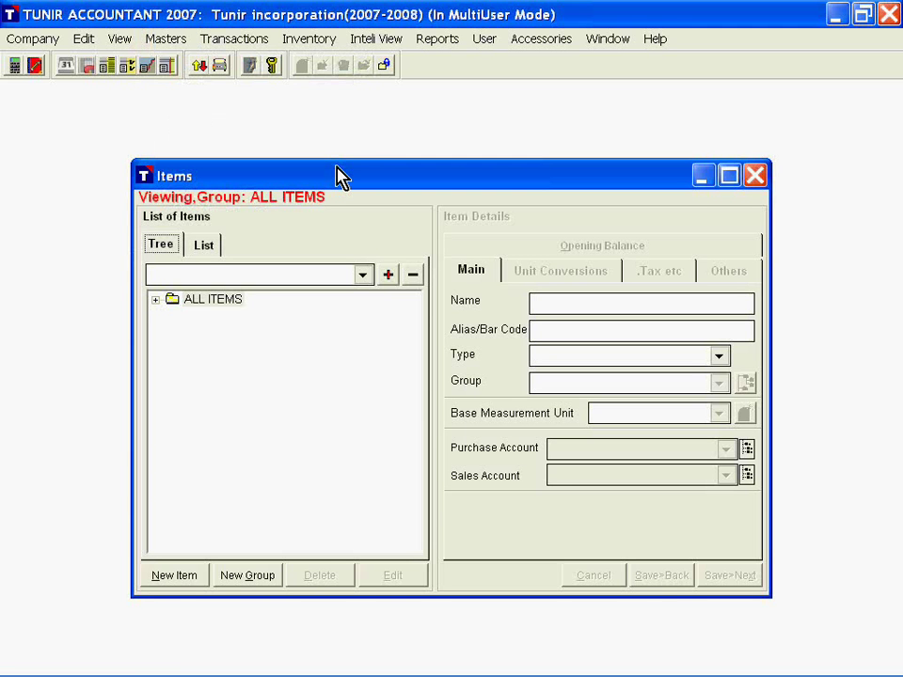
pyautogui.moveTo(339, 177); pyautogui.dragTo(393, 157)
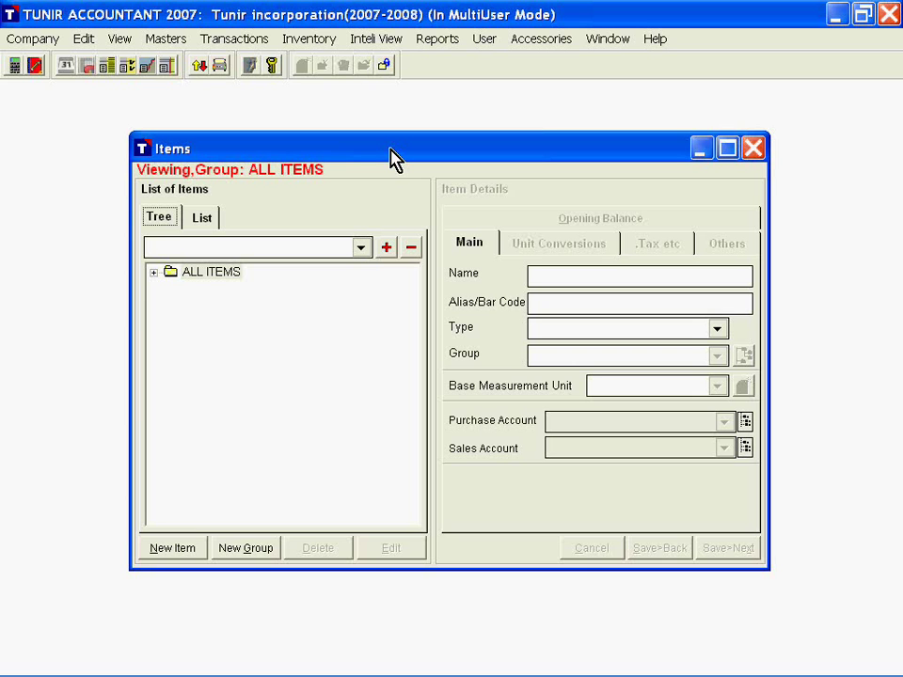
pyautogui.click(155, 273)
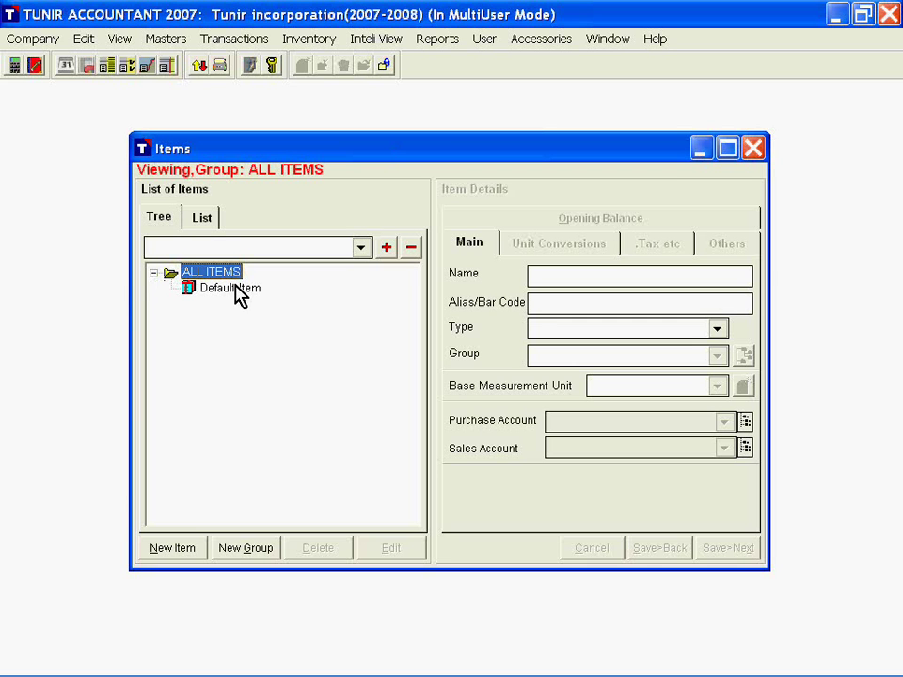
pyautogui.click(243, 549)
pyautogui.write('Oi')
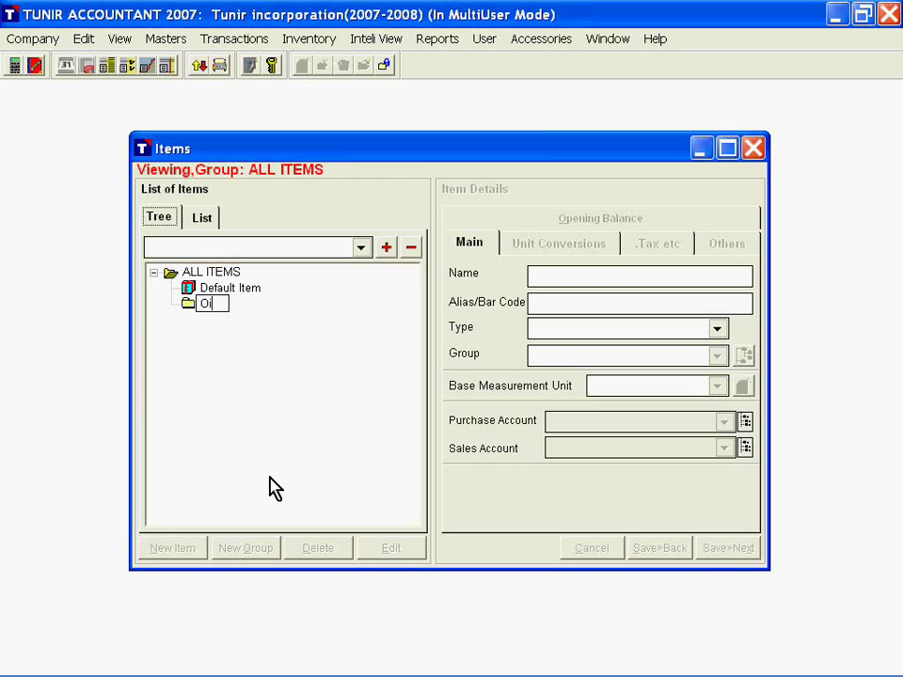
pyautogui.write('l')
pyautogui.press('Return')
# Step: Add two more item groups, DOC and Others, directly under ALL ITEMS
pyautogui.click(271, 550)
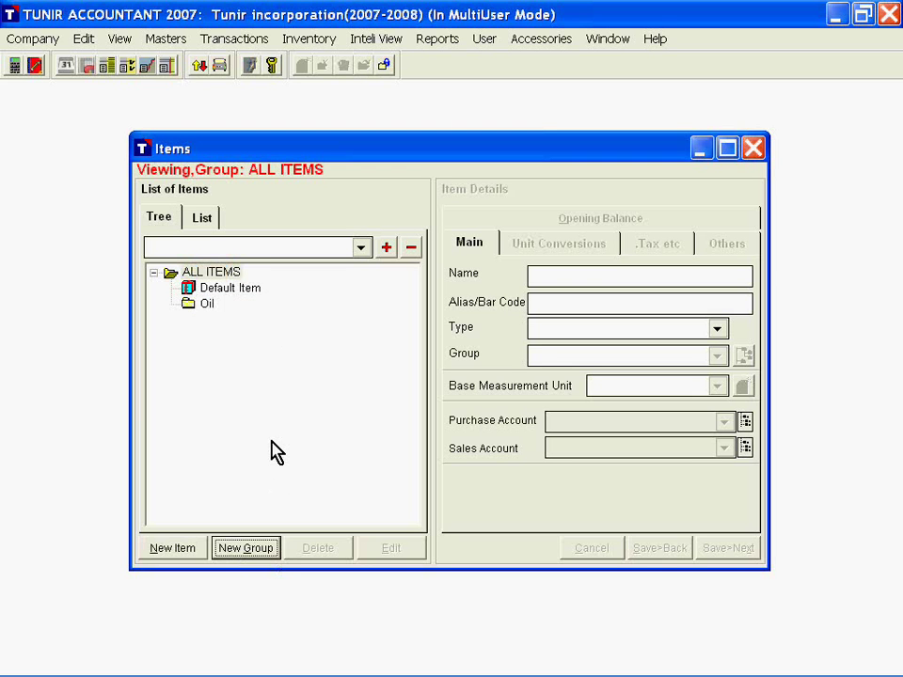
pyautogui.click(247, 550)
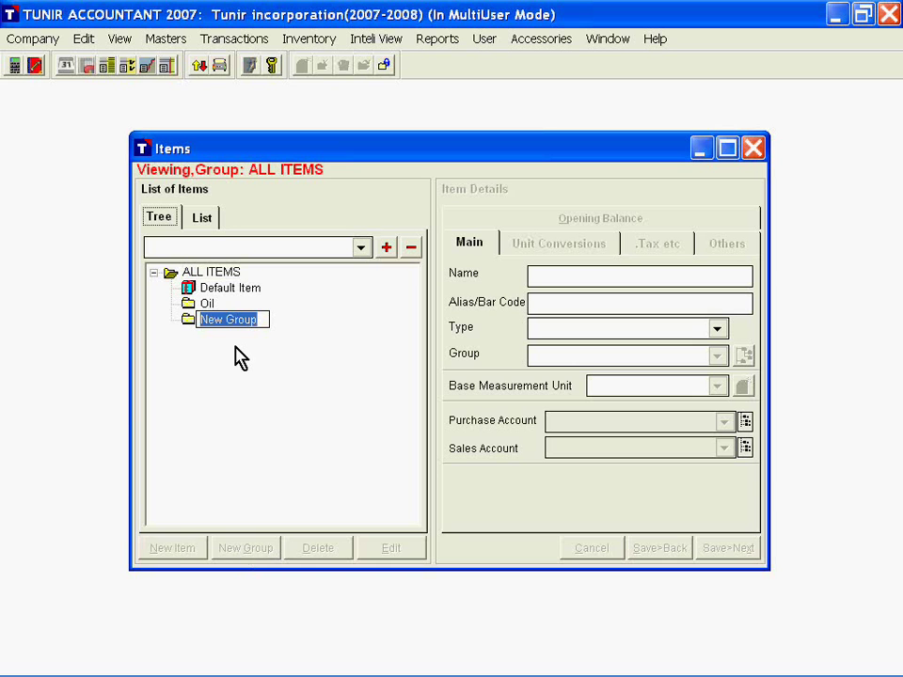
pyautogui.write('DOC')
pyautogui.click(211, 274)
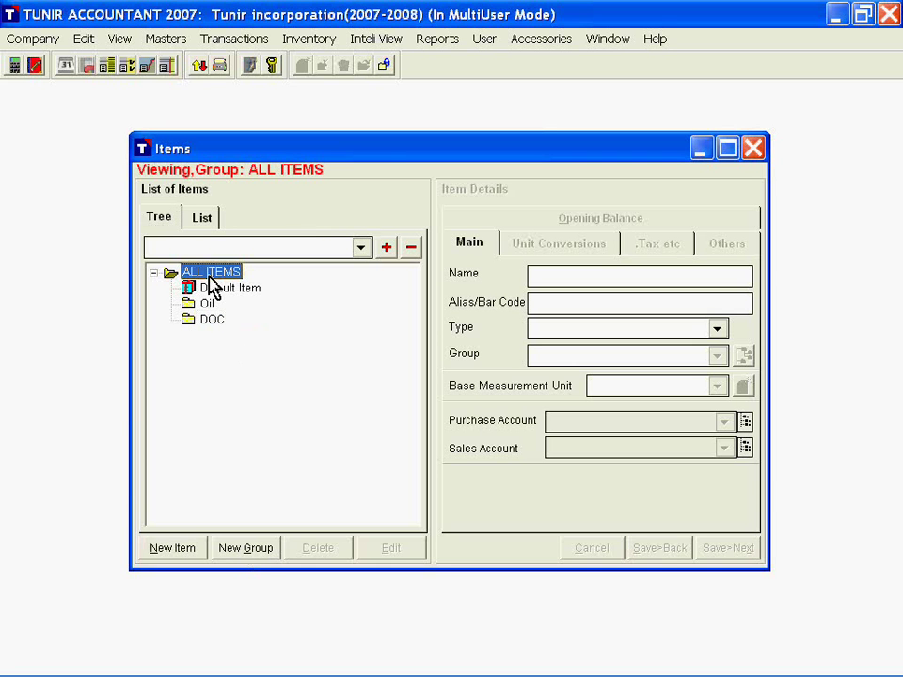
pyautogui.click(246, 549)
pyautogui.write('Others')
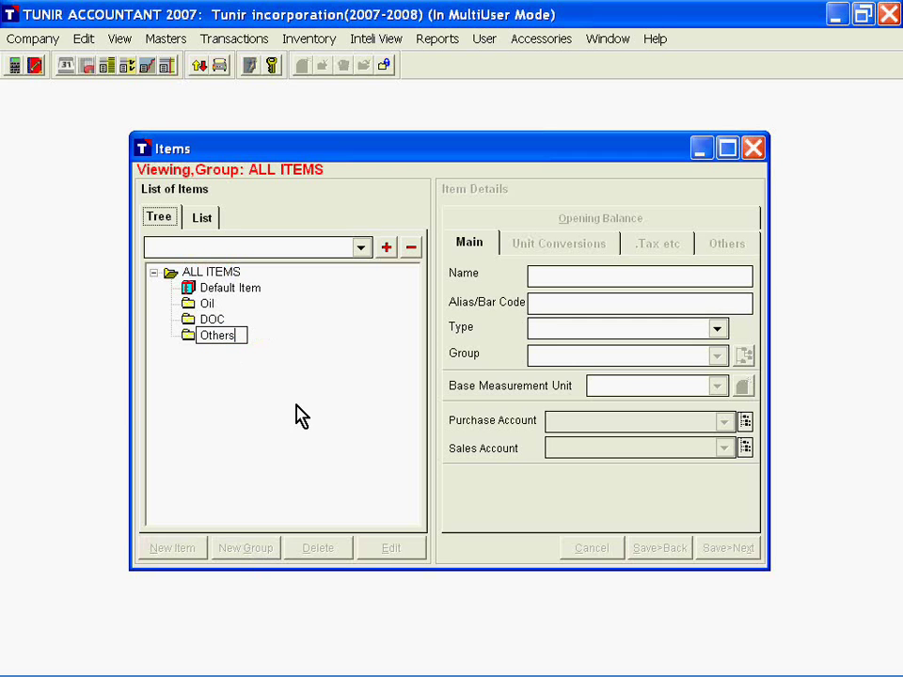
pyautogui.press('Return')
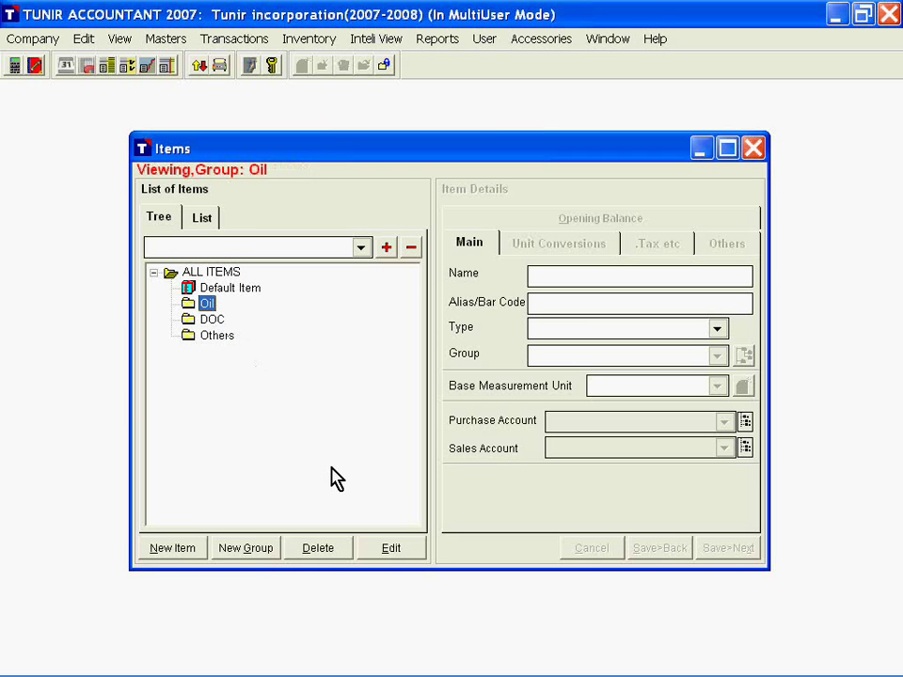
# Step: Start a new item in the Oil group with the name Soya Solvent Oil and the alias SSO
pyautogui.click(175, 550)
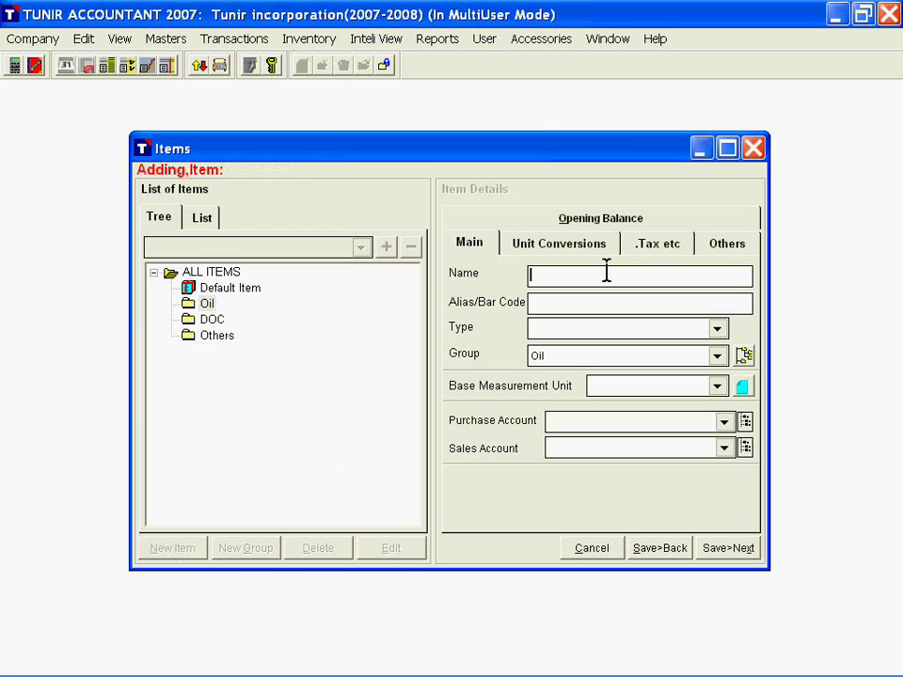
pyautogui.write('Soya Solvent O')
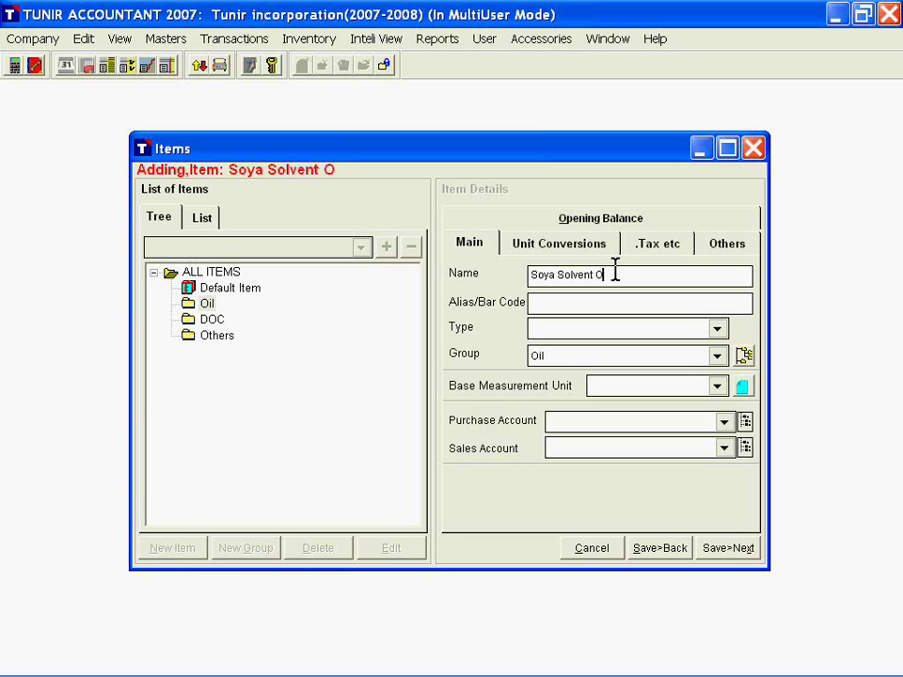
pyautogui.write('il')
pyautogui.press('Tab')
pyautogui.write('SSO')
pyautogui.press('Tab')
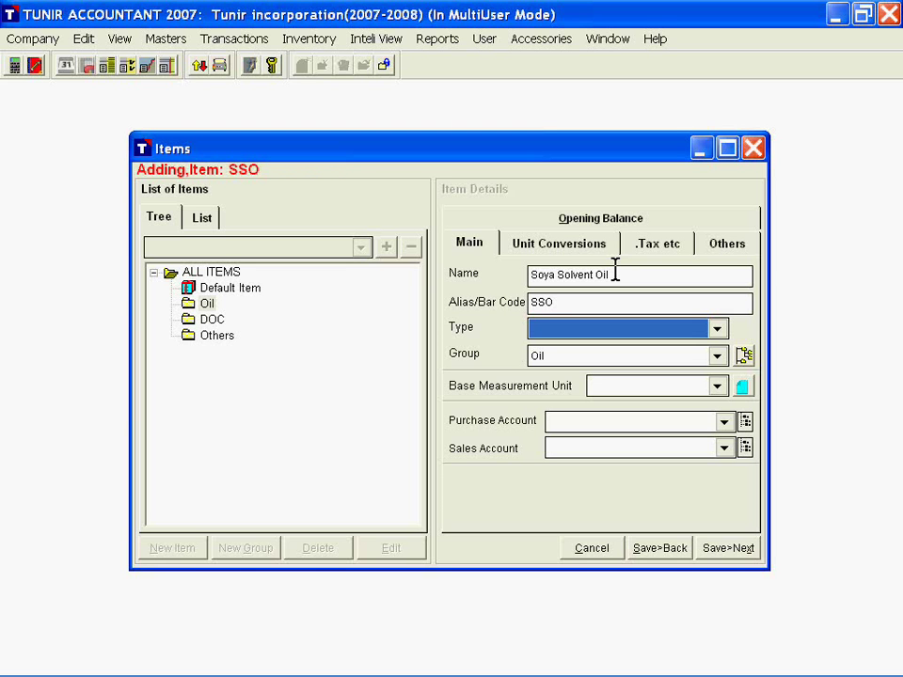
# Step: Set the item's type to FINISHED GOODS and its base measurement unit to LTR
pyautogui.press('Down')
pyautogui.press('Tab')
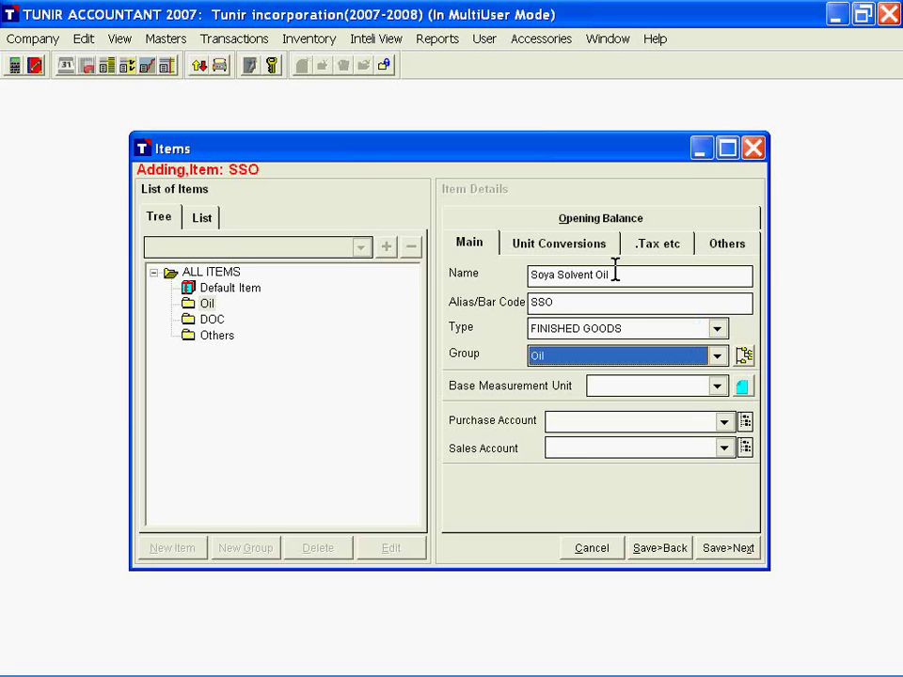
pyautogui.press('Tab')
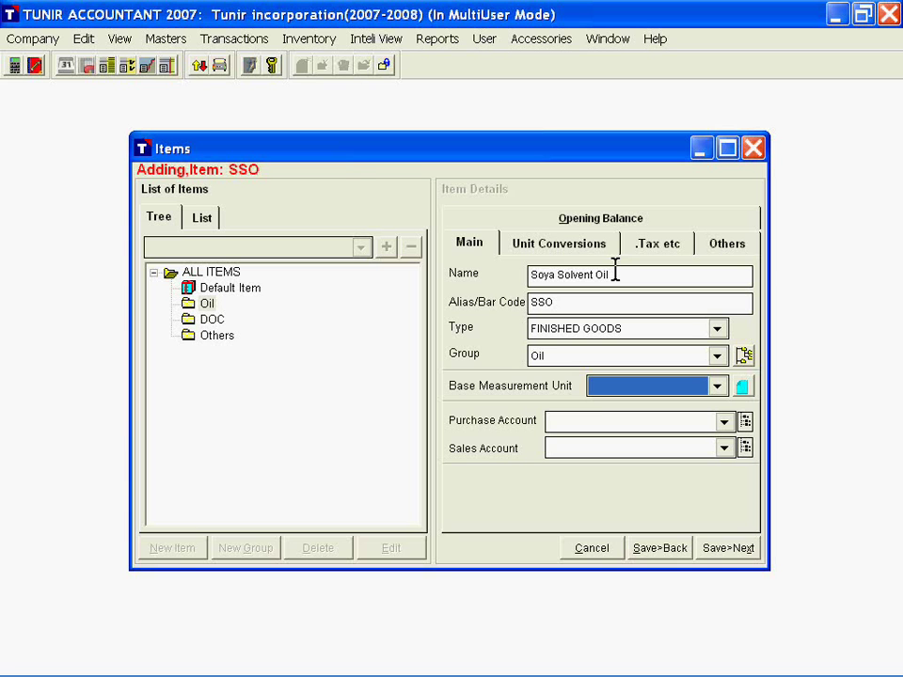
pyautogui.press('Down')
pyautogui.press('Tab')
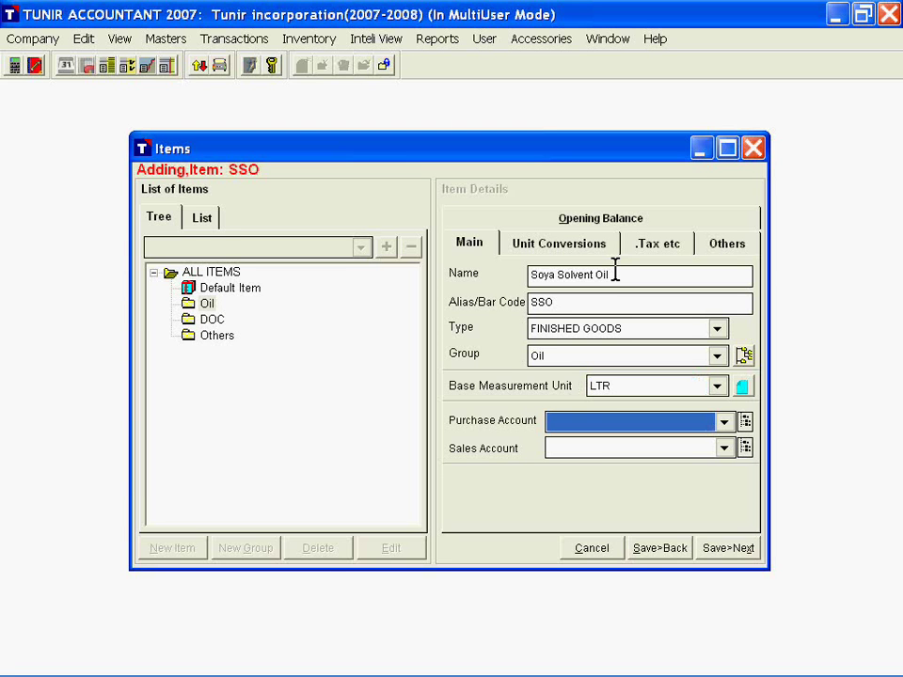
# Step: Assign Purchase as the item's purchase account and Sales as its sales account
pyautogui.press('Down')
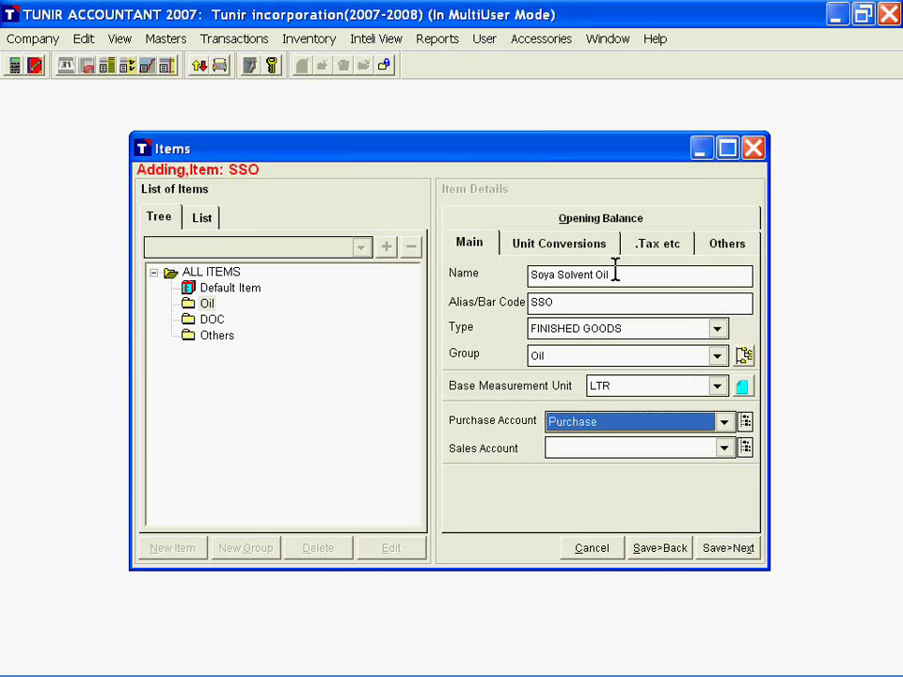
pyautogui.press('Tab')
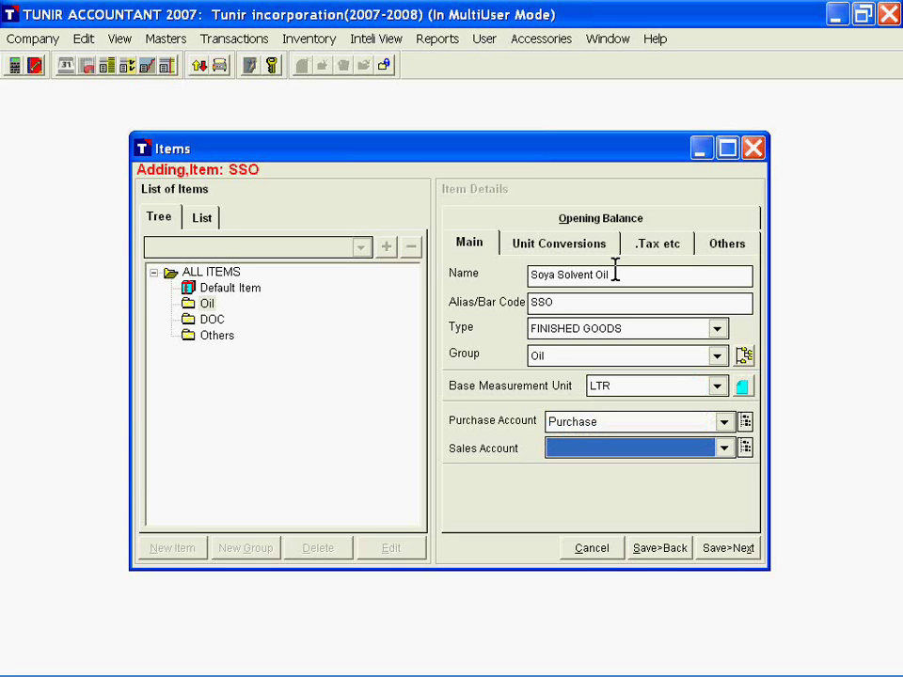
pyautogui.press('Down')
# Step: Add a blank unit conversion row to the Soya Solvent Oil item
pyautogui.click(559, 243)
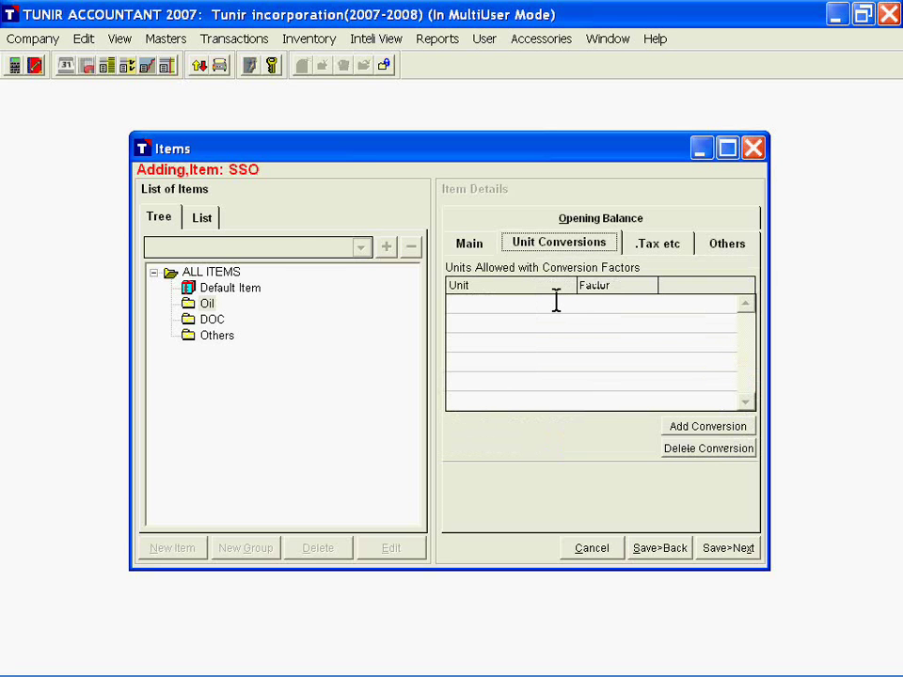
pyautogui.click(707, 432)
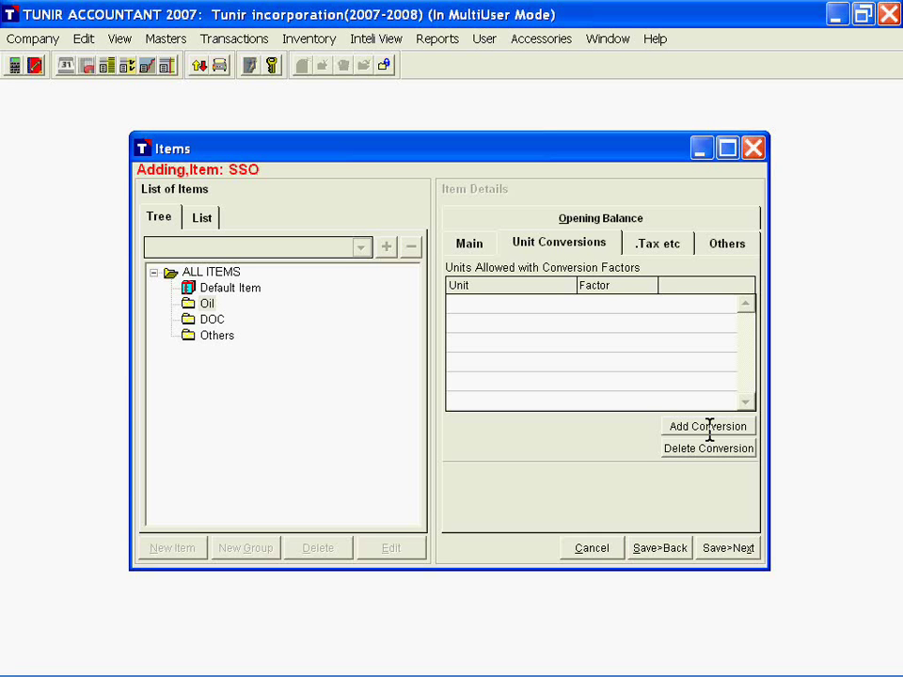
pyautogui.click(709, 428)
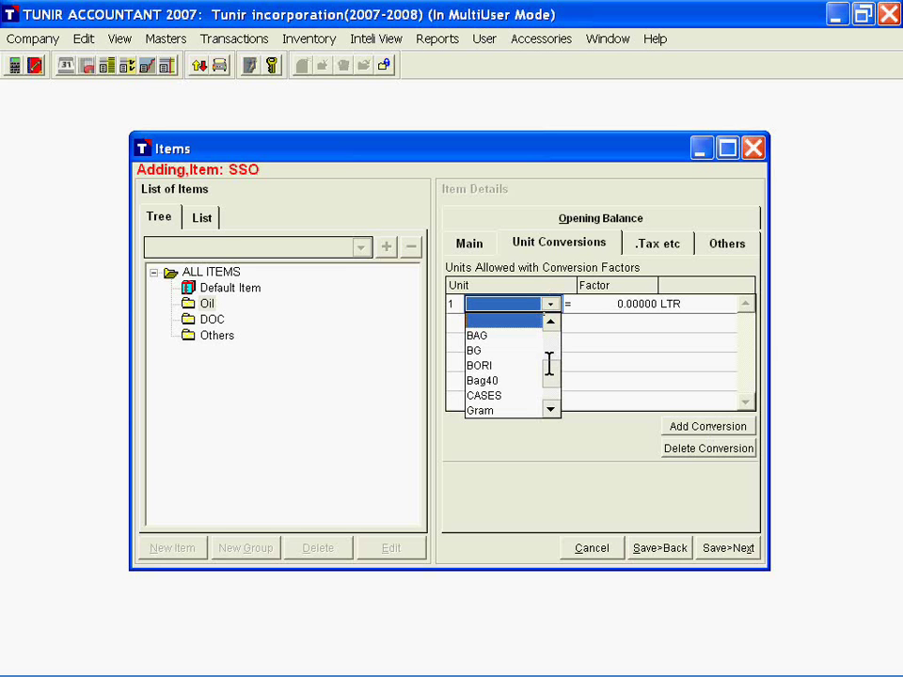
pyautogui.click(502, 247)
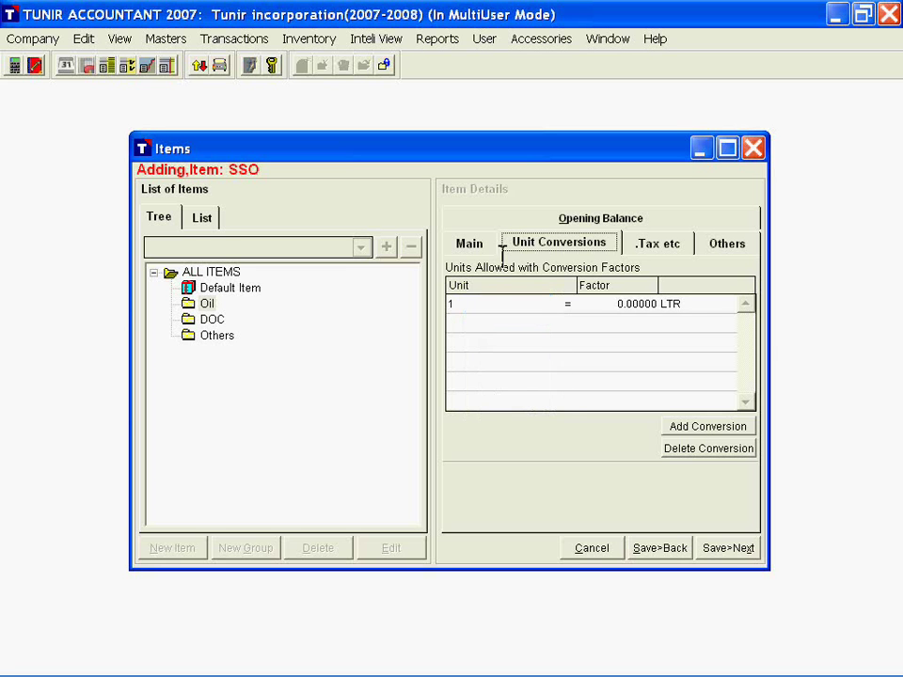
# Step: Open the unit entry form from the base measurement unit and save a new unit named 1 LTR Jars
pyautogui.click(499, 245)
pyautogui.click(741, 385)
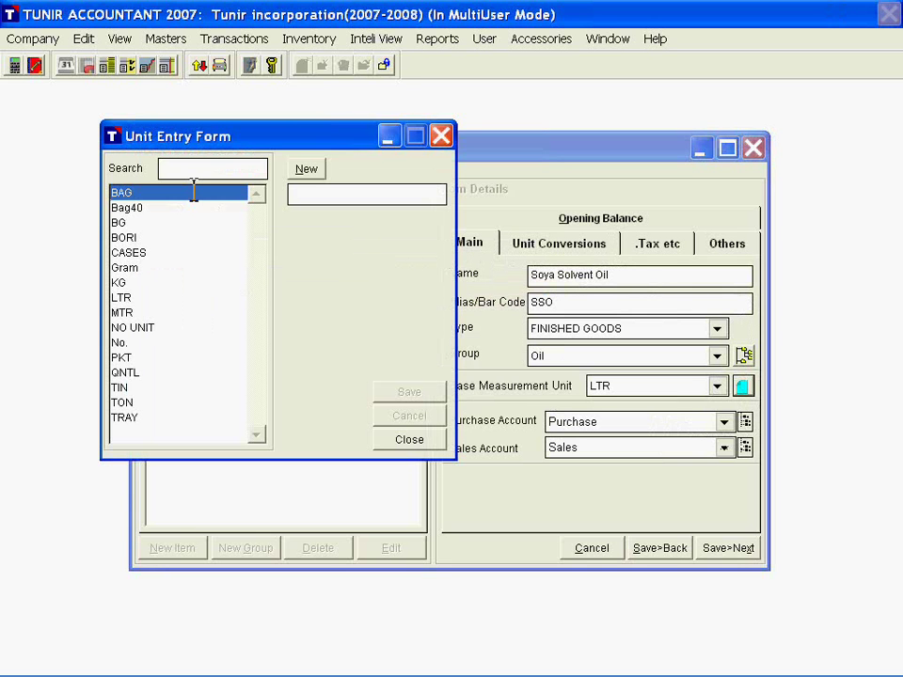
pyautogui.click(301, 170)
pyautogui.write('1 LTR')
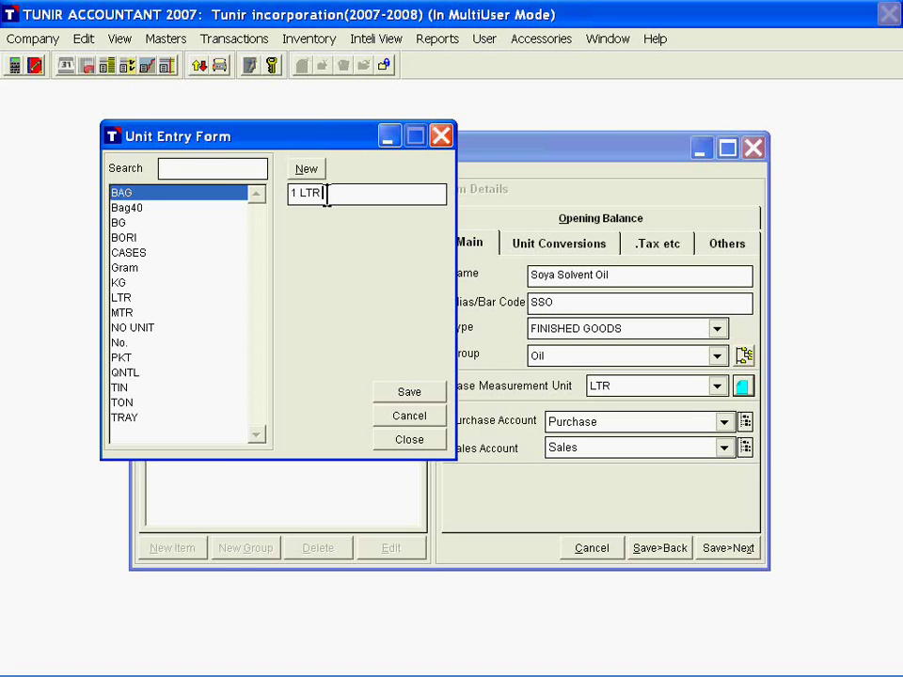
pyautogui.write(' Jars')
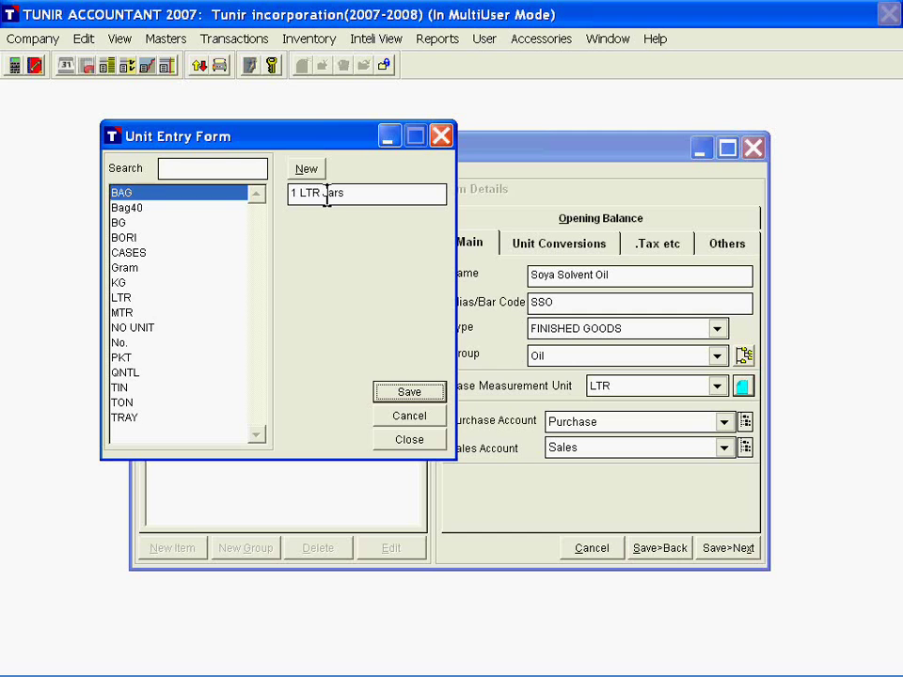
pyautogui.press('Return')
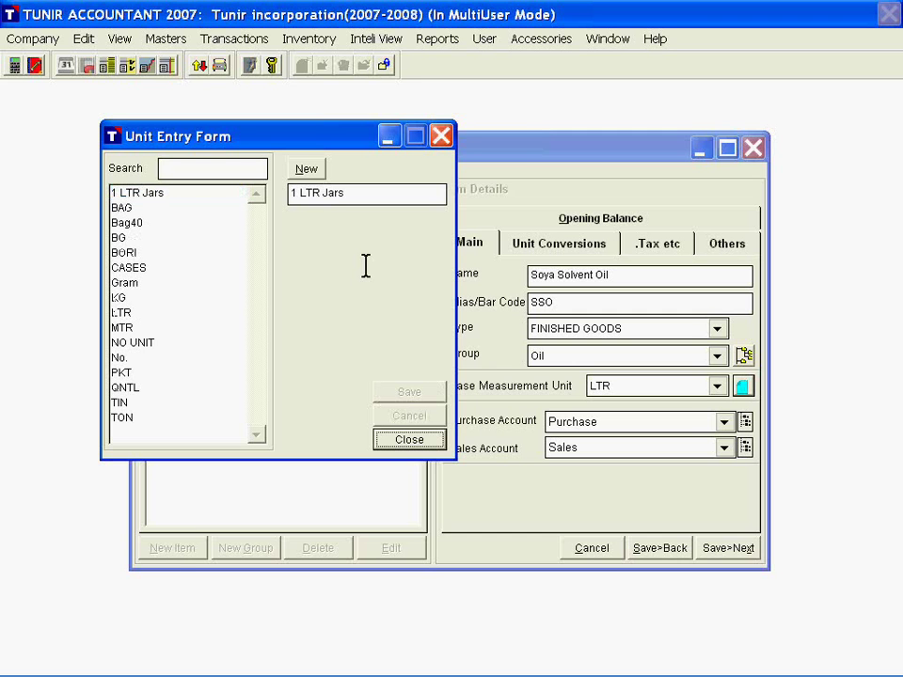
# Step: Create and save another measurement unit named 5 LTR Jars
pyautogui.click(308, 176)
pyautogui.write('5')
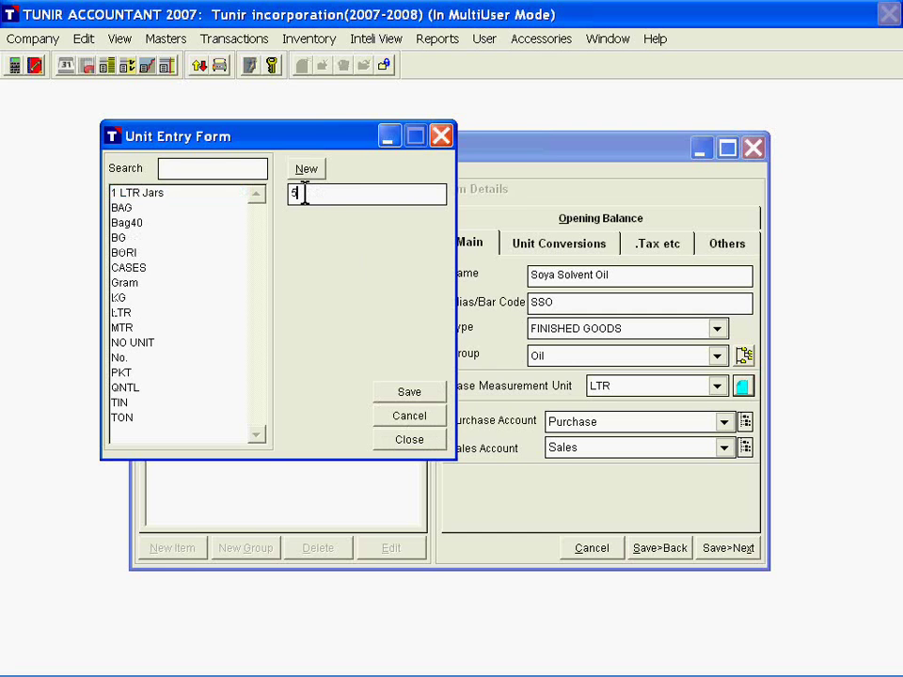
pyautogui.write(' LTR Jars')
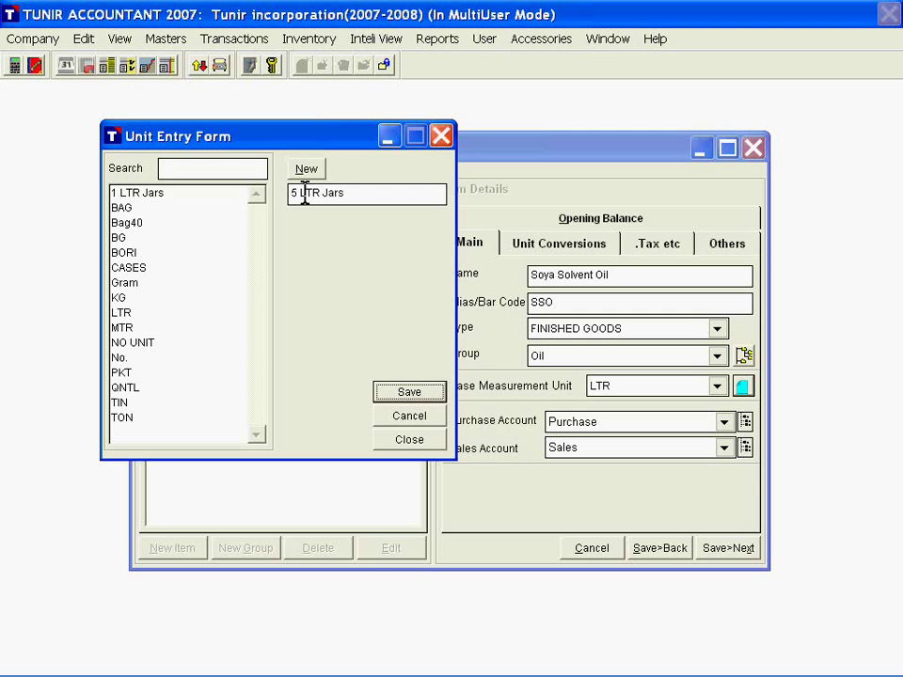
pyautogui.click(402, 385)
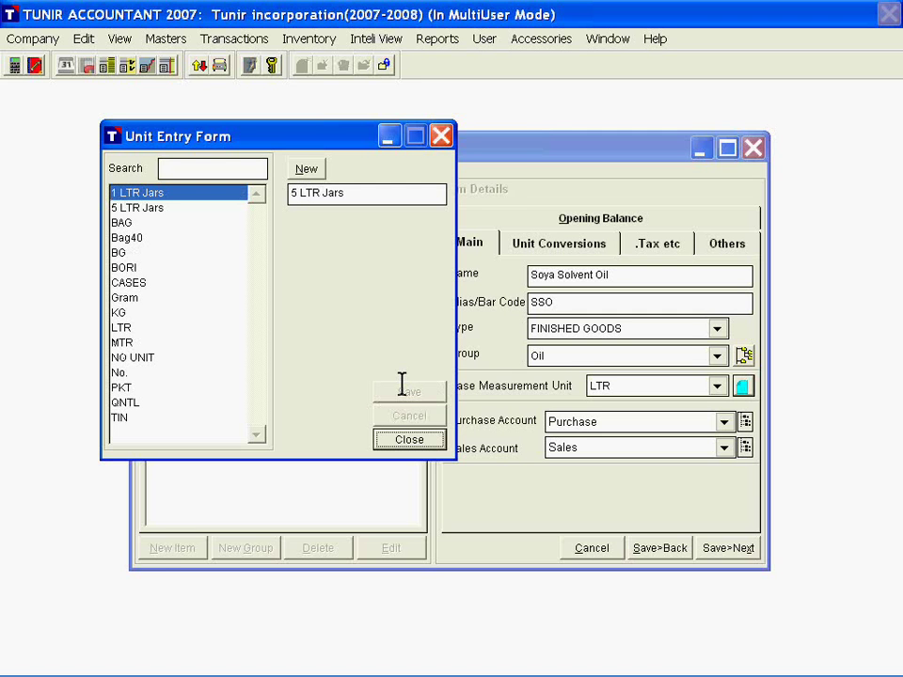
# Step: Create and save a measurement unit named 15 LTR Jar, and close the unit entry form
pyautogui.click(306, 174)
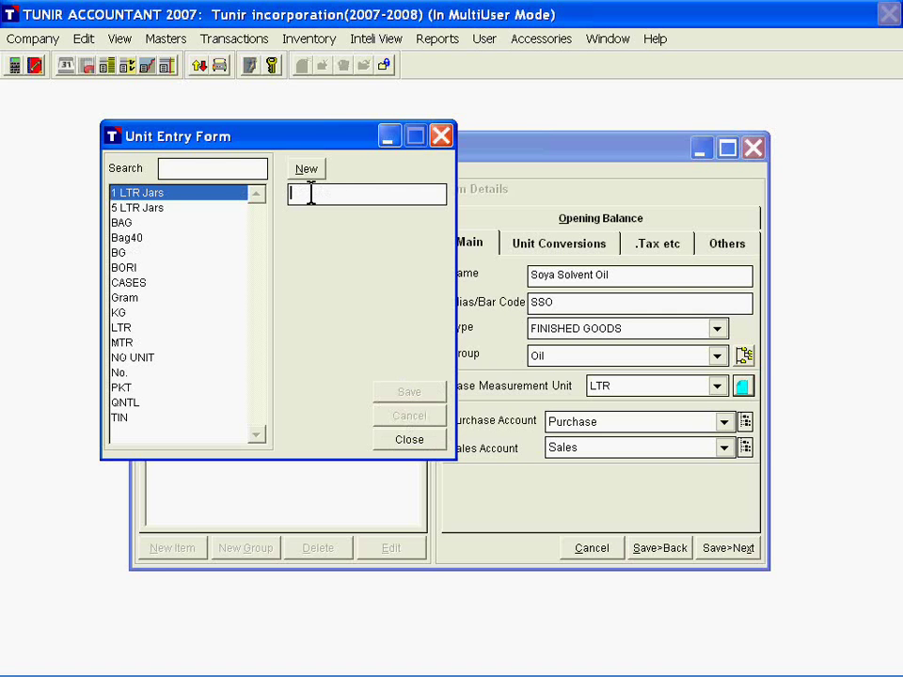
pyautogui.write('15 LTR')
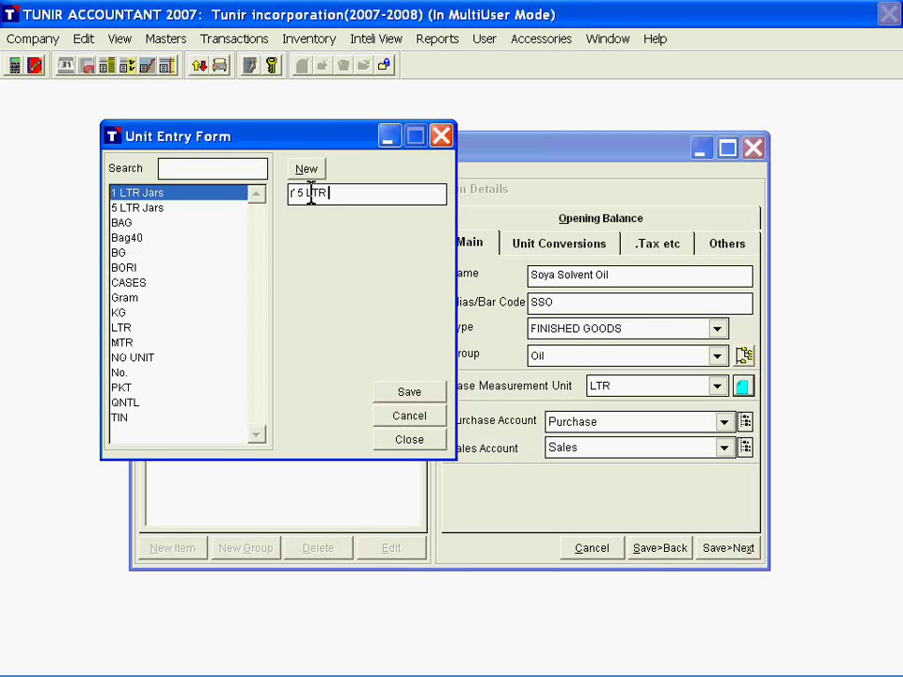
pyautogui.write(' Jar')
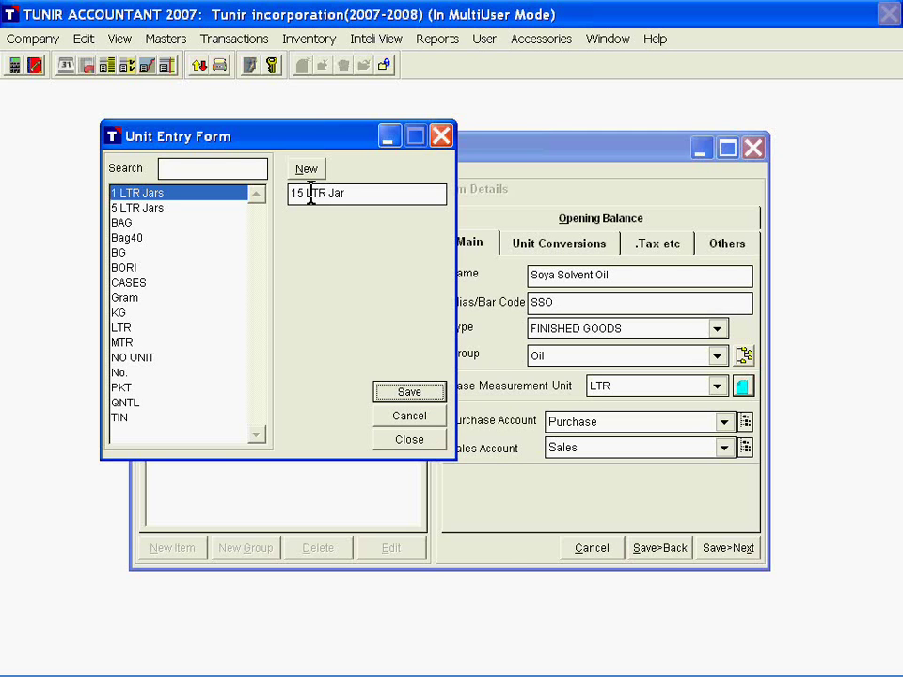
pyautogui.click(411, 389)
pyautogui.click(422, 437)
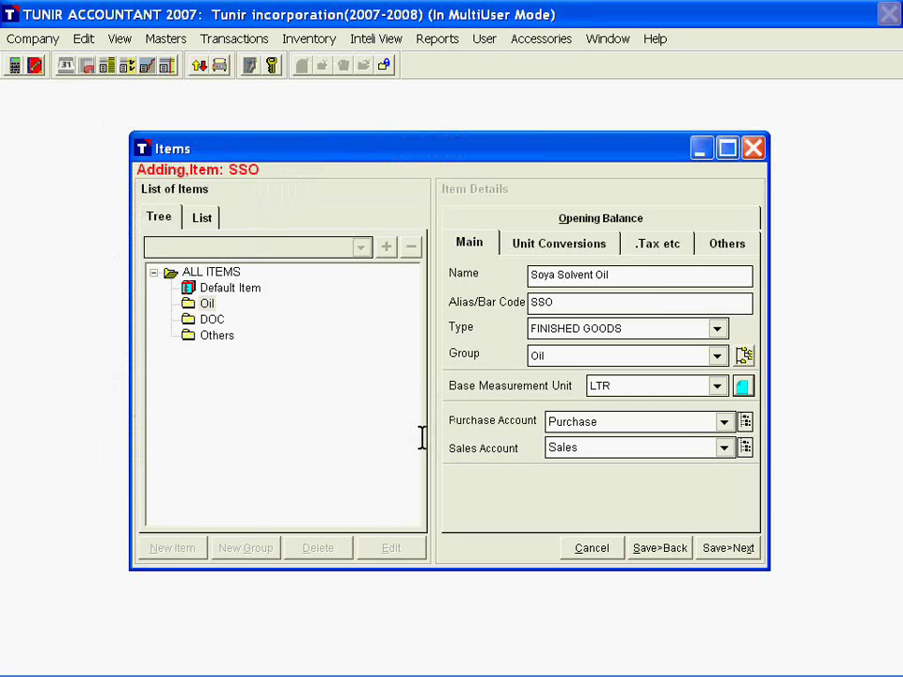
# Step: Fill the blank unit conversion row so that one 5 LTR Jars unit equals 5 LTR
pyautogui.click(558, 243)
pyautogui.click(550, 304)
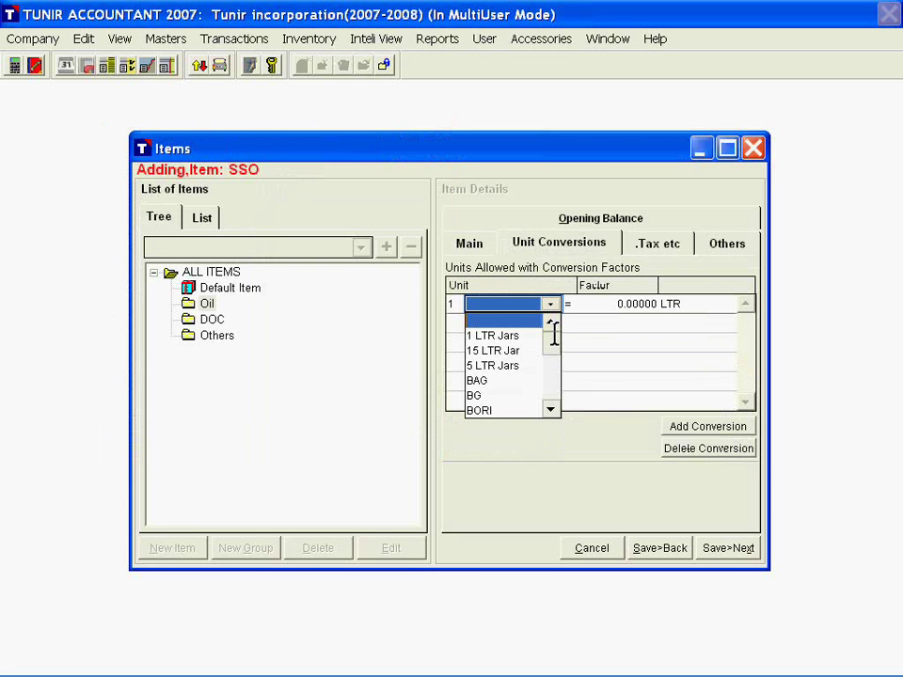
pyautogui.click(503, 365)
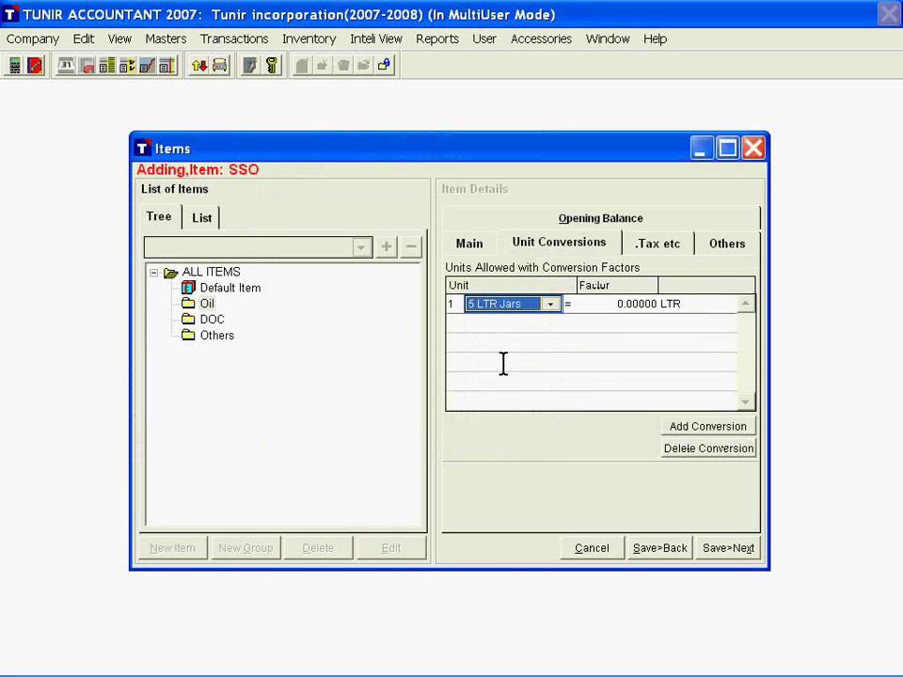
pyautogui.click(620, 306)
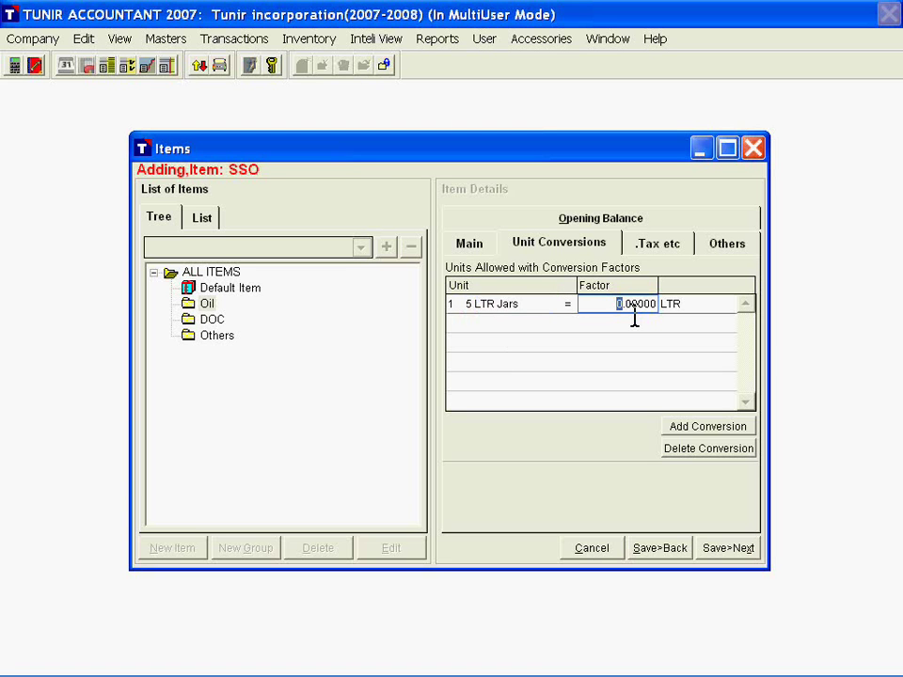
pyautogui.write('5')
pyautogui.press('Return')
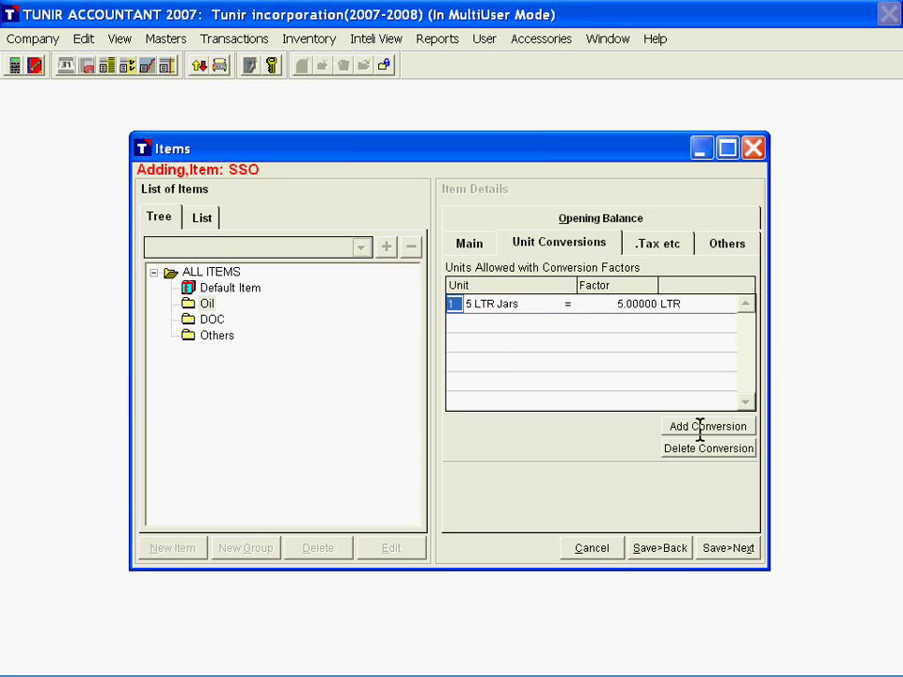
# Step: Add a second unit conversion in which one 15 LTR Jar equals 15 LTR
pyautogui.click(699, 427)
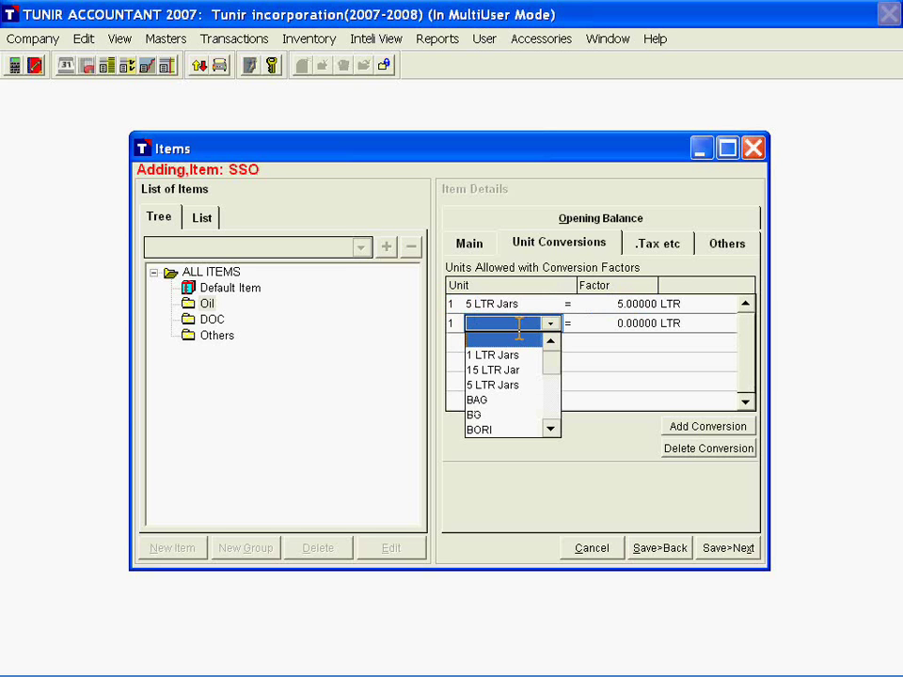
pyautogui.click(536, 370)
pyautogui.press('Return')
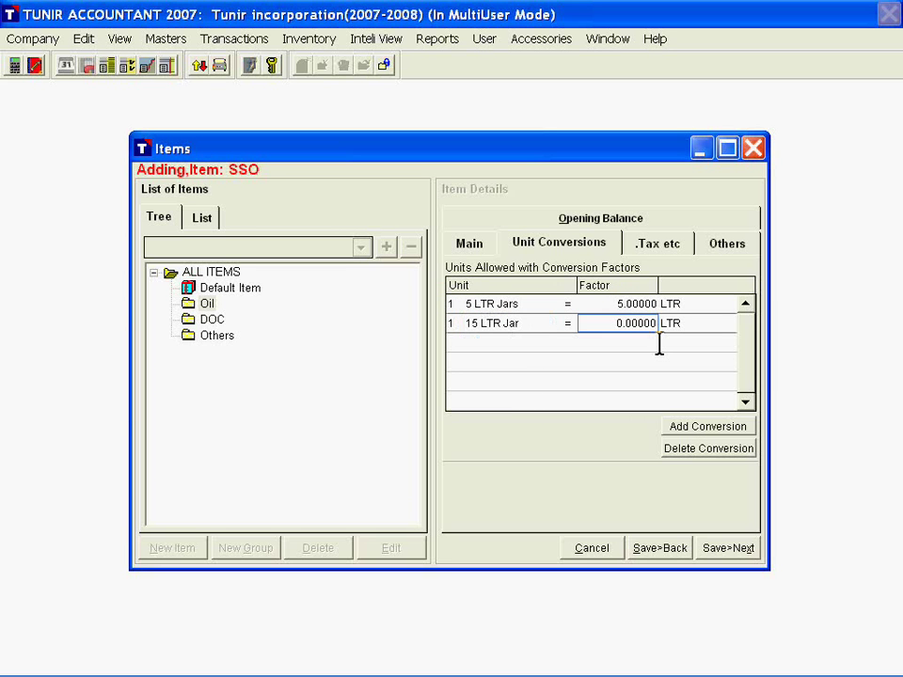
pyautogui.hotkey('shift', 'Right')
pyautogui.write('15')
pyautogui.press('Return')
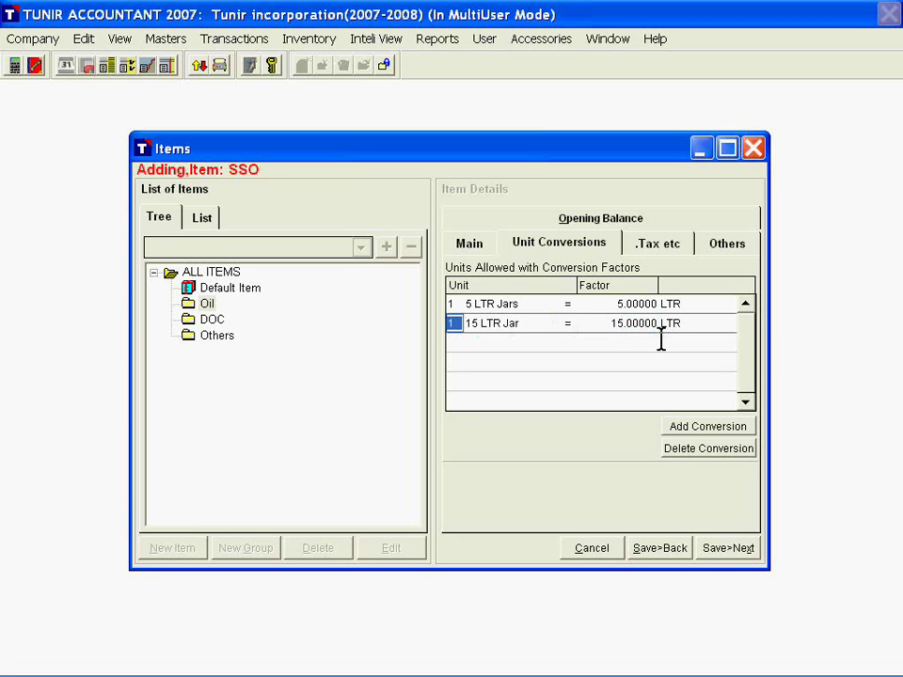
pyautogui.click(519, 304)
pyautogui.click(506, 322)
pyautogui.click(515, 320)
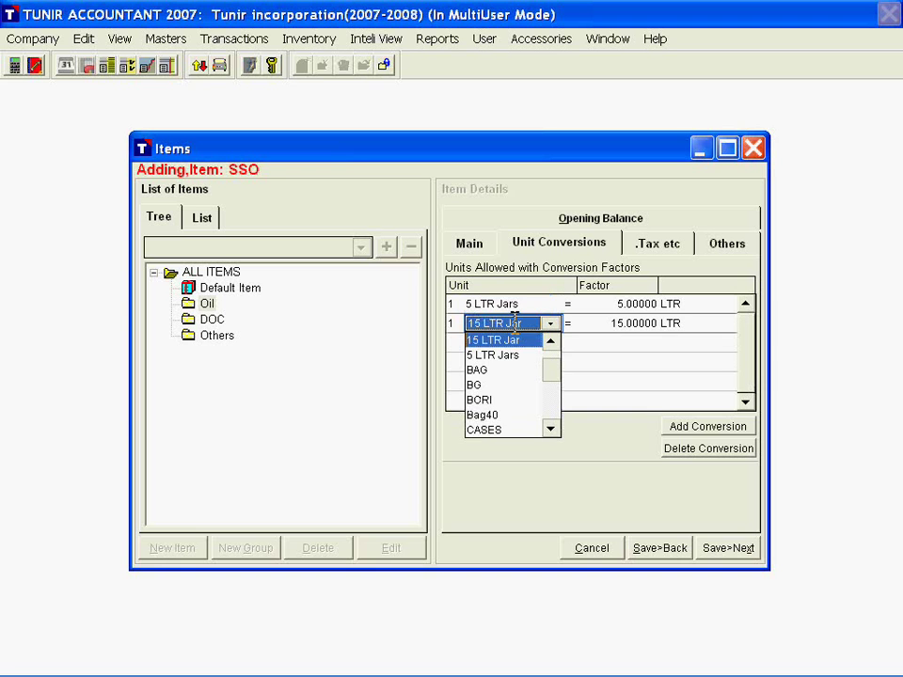
pyautogui.click(503, 342)
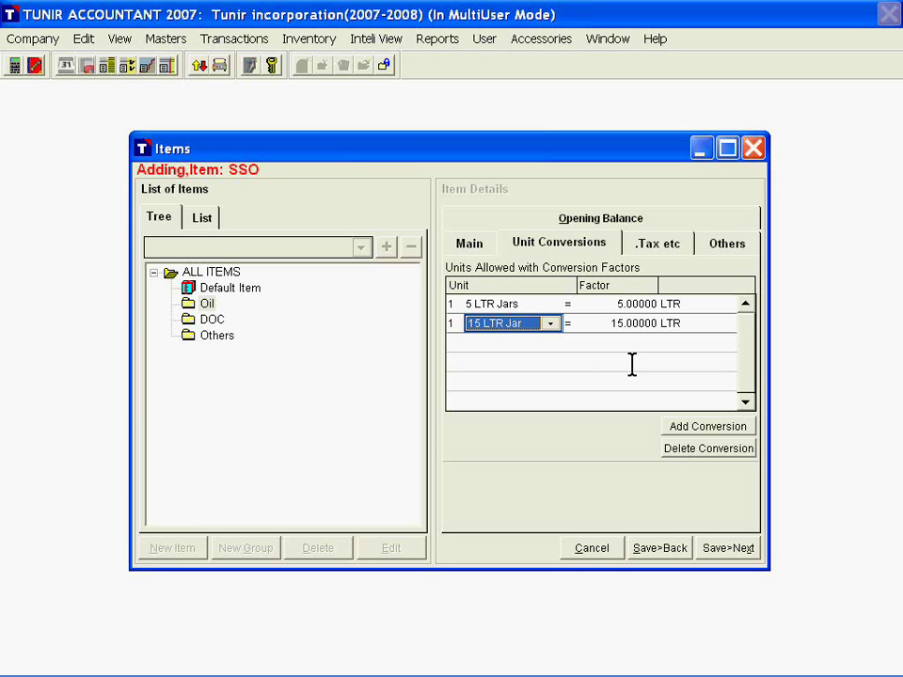
# Step: Add a VAT 4% charge to the tax settings of the Soya Solvent Oil item
pyautogui.click(655, 244)
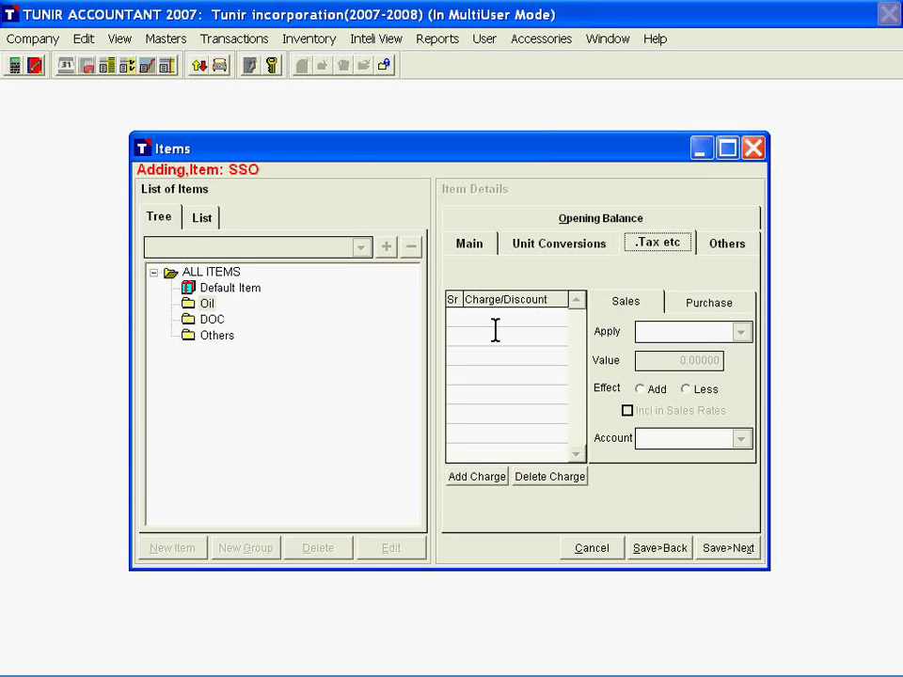
pyautogui.click(475, 476)
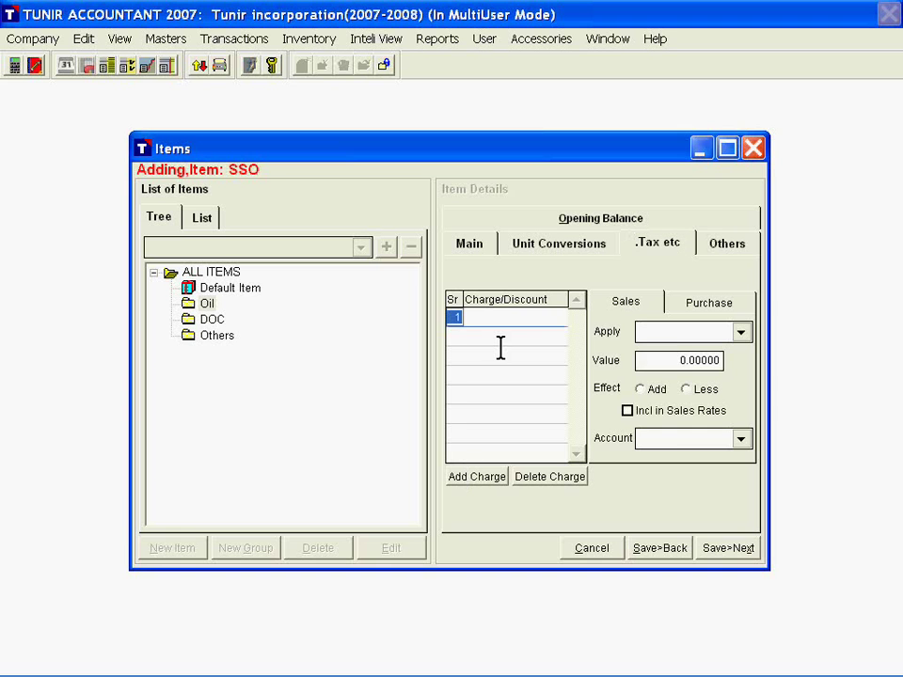
pyautogui.click(508, 318)
pyautogui.click(498, 407)
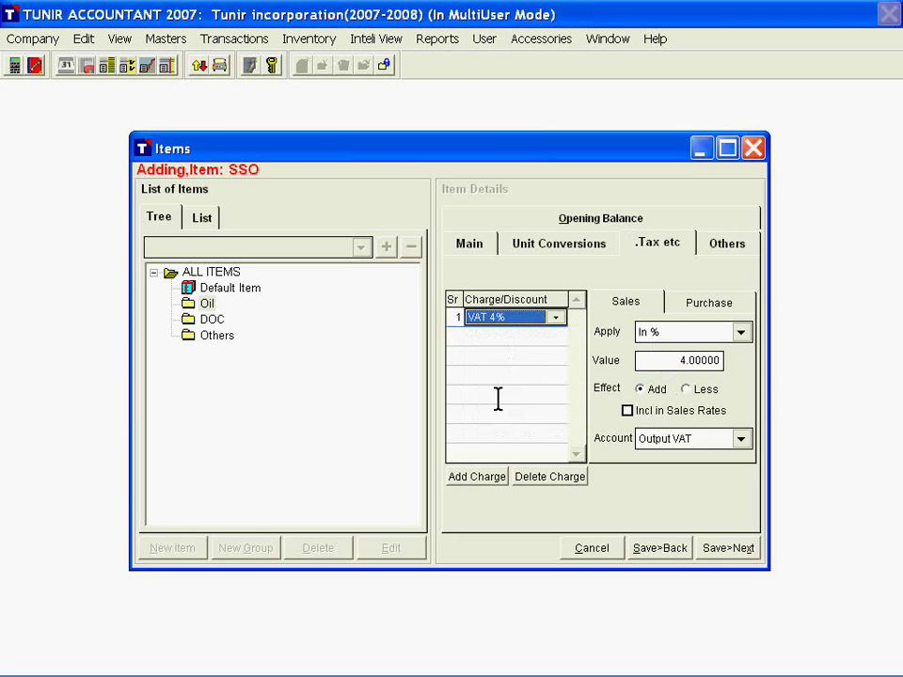
# Step: Set the VAT charge on sales to apply In %, with effect Add and account Output VAT, and check its purchase settings
pyautogui.click(741, 332)
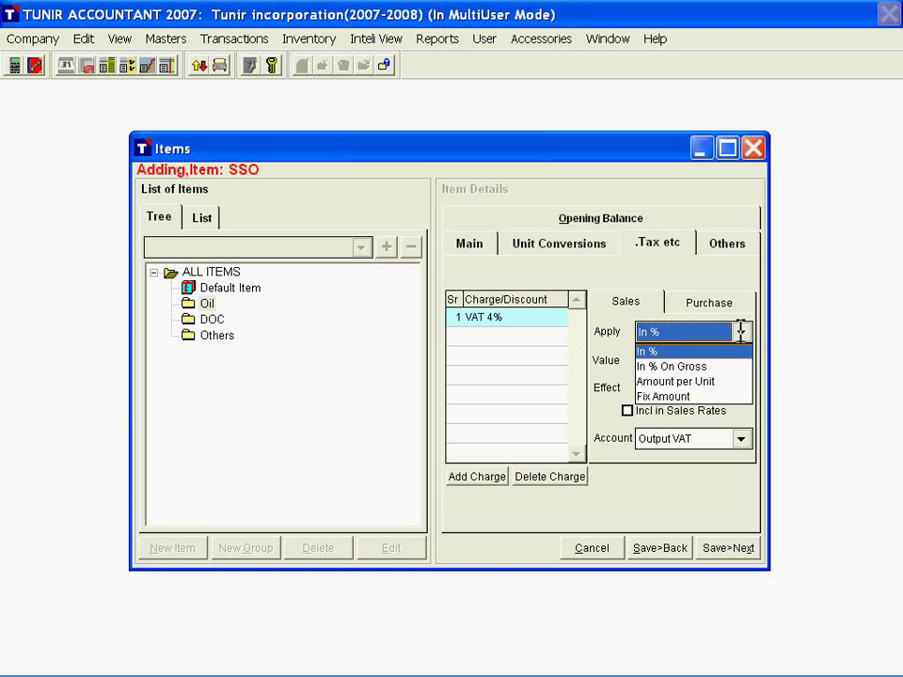
pyautogui.click(645, 351)
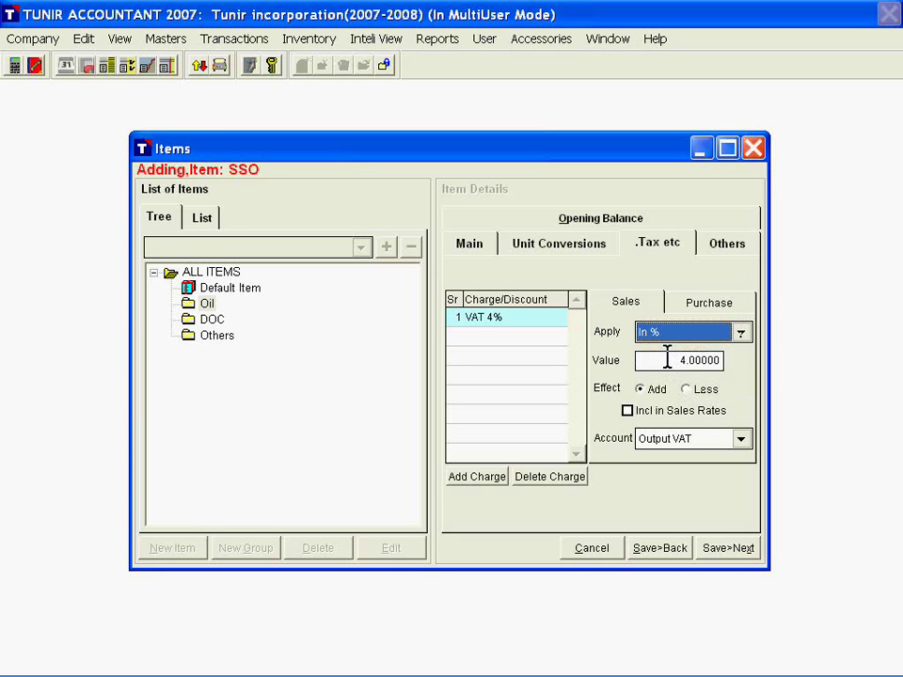
pyautogui.moveTo(667, 357); pyautogui.dragTo(666, 391)
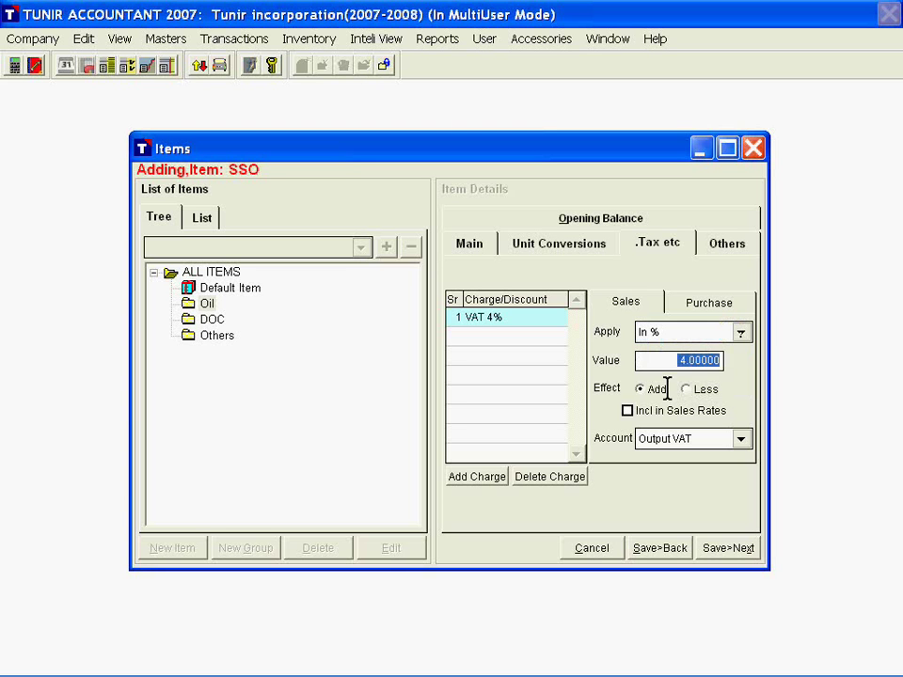
pyautogui.click(655, 388)
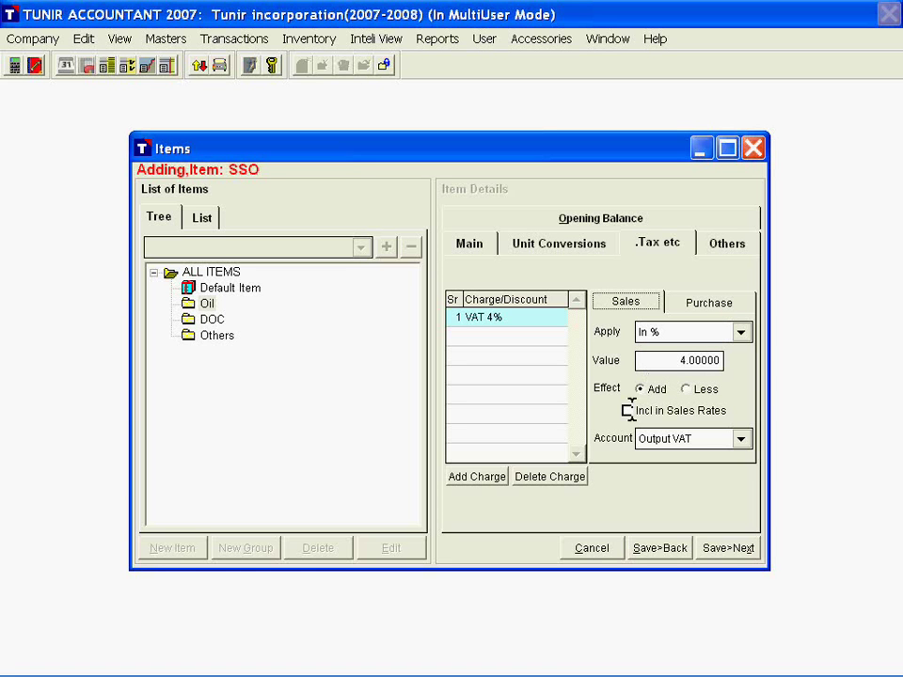
pyautogui.click(740, 438)
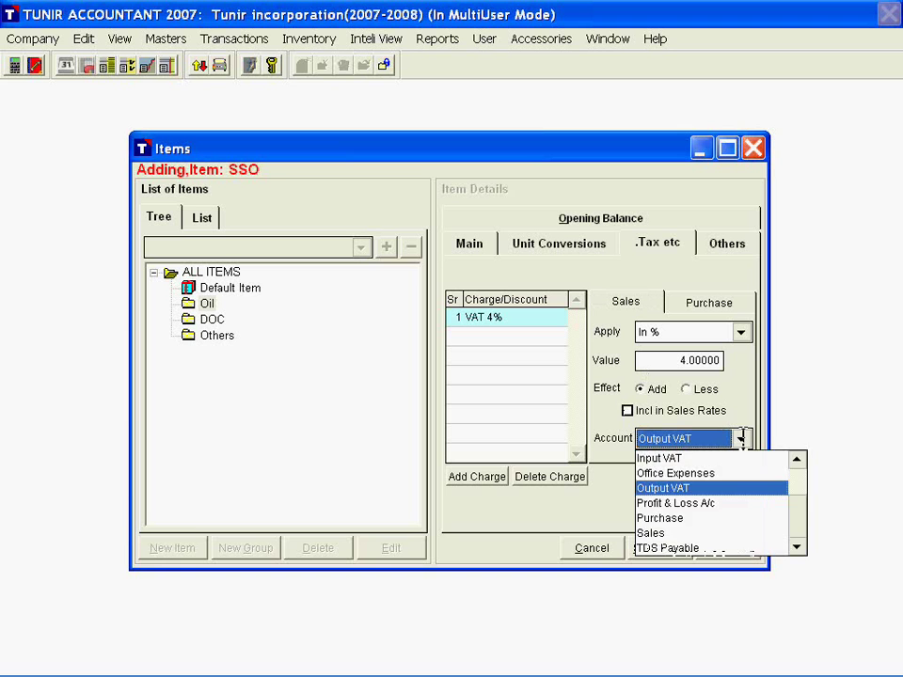
pyautogui.click(651, 486)
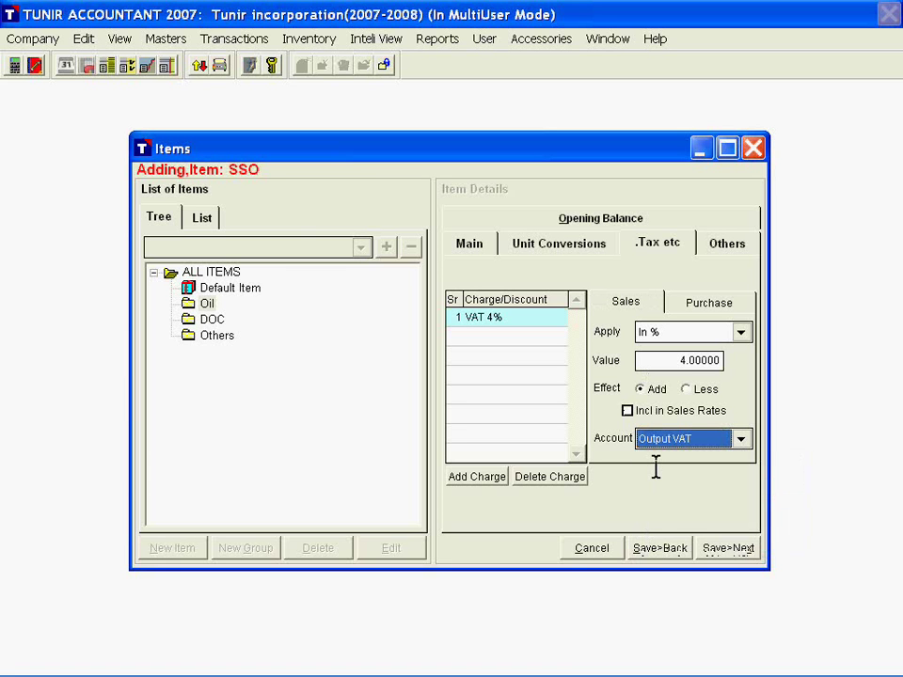
pyautogui.click(724, 299)
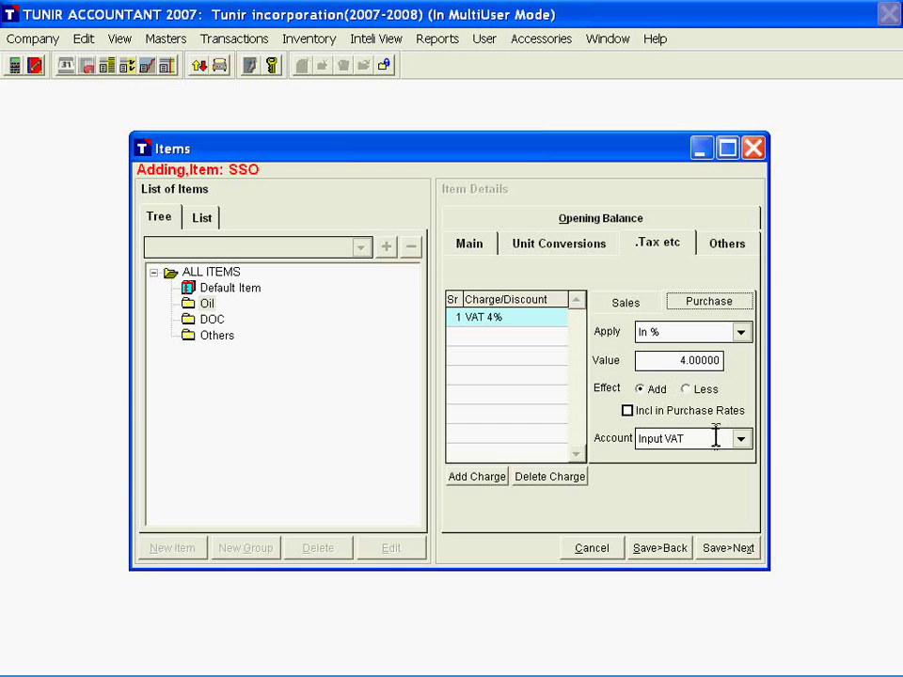
# Step: Allow negative balance for the item, and set stock valuation to Average Cost and market valuation to Average Price
pyautogui.click(727, 243)
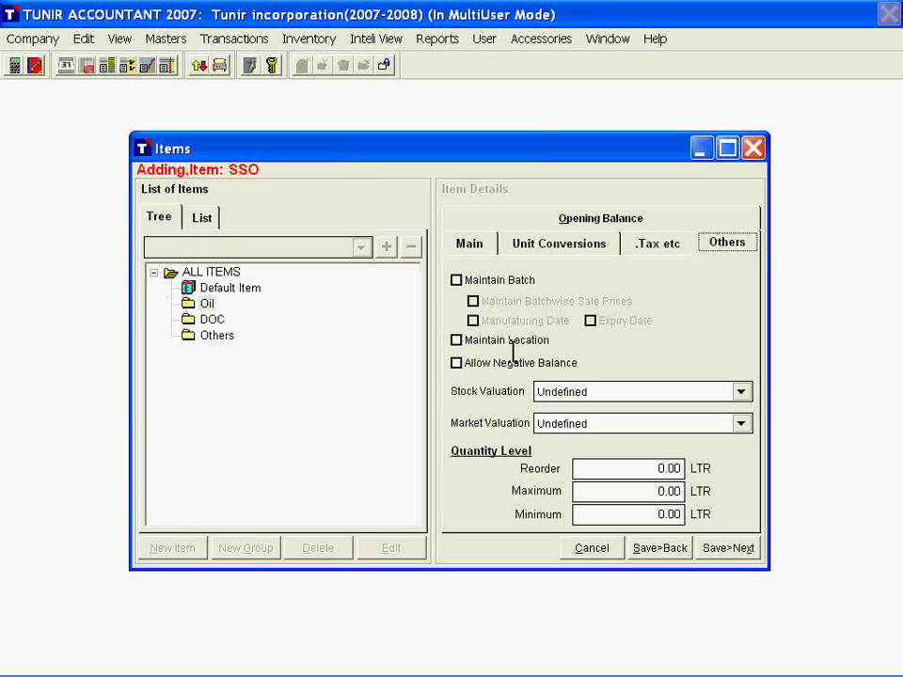
pyautogui.click(456, 363)
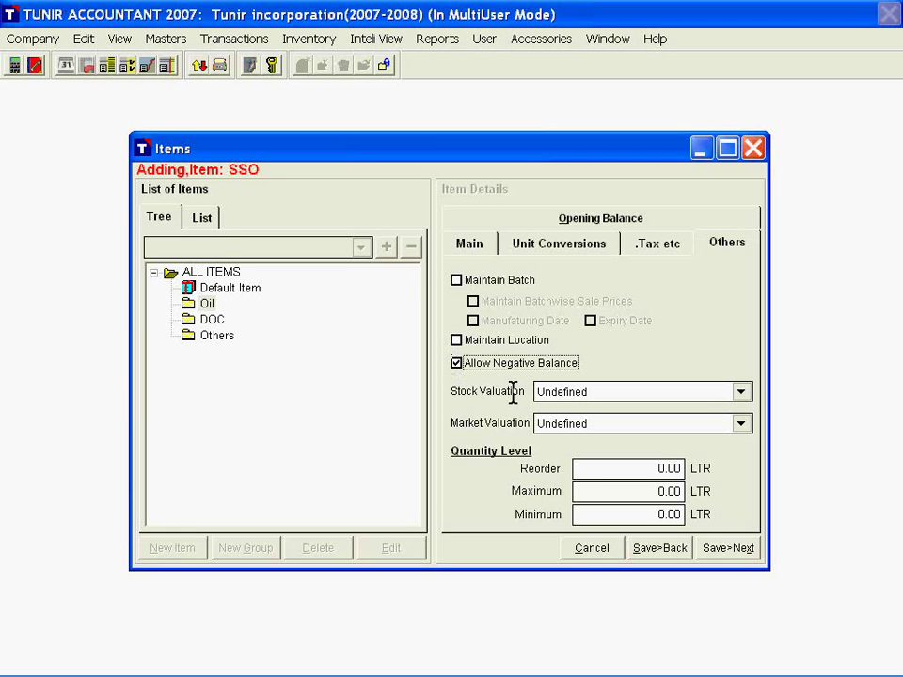
pyautogui.click(741, 391)
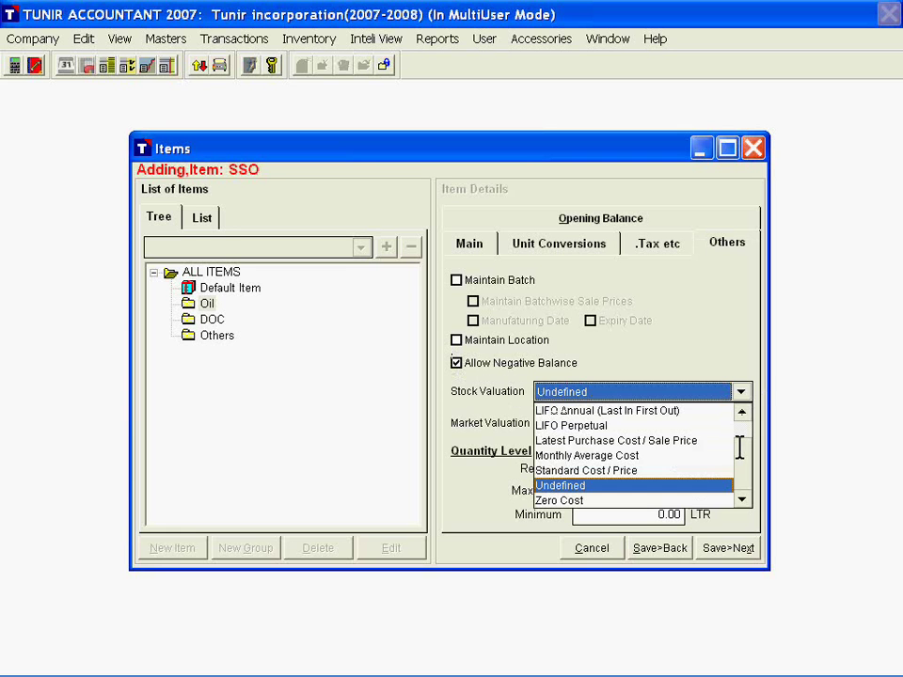
pyautogui.scroll(3, 739, 450)
pyautogui.click(609, 411)
pyautogui.click(739, 422)
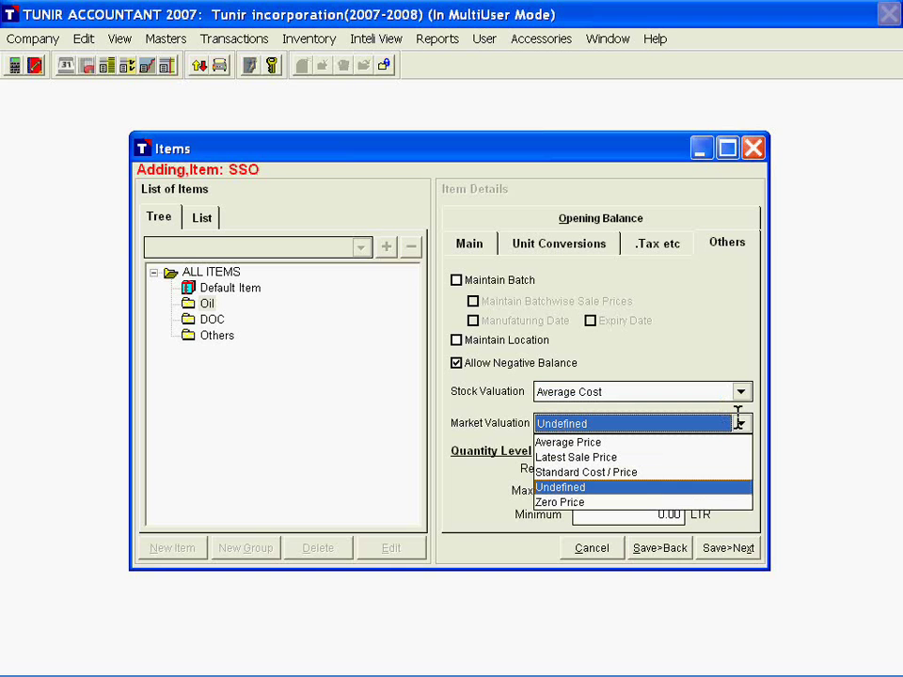
pyautogui.click(594, 441)
# Step: Set the reorder quantity level to 1 LTR and save the item, continuing to the next one
pyautogui.click(606, 468)
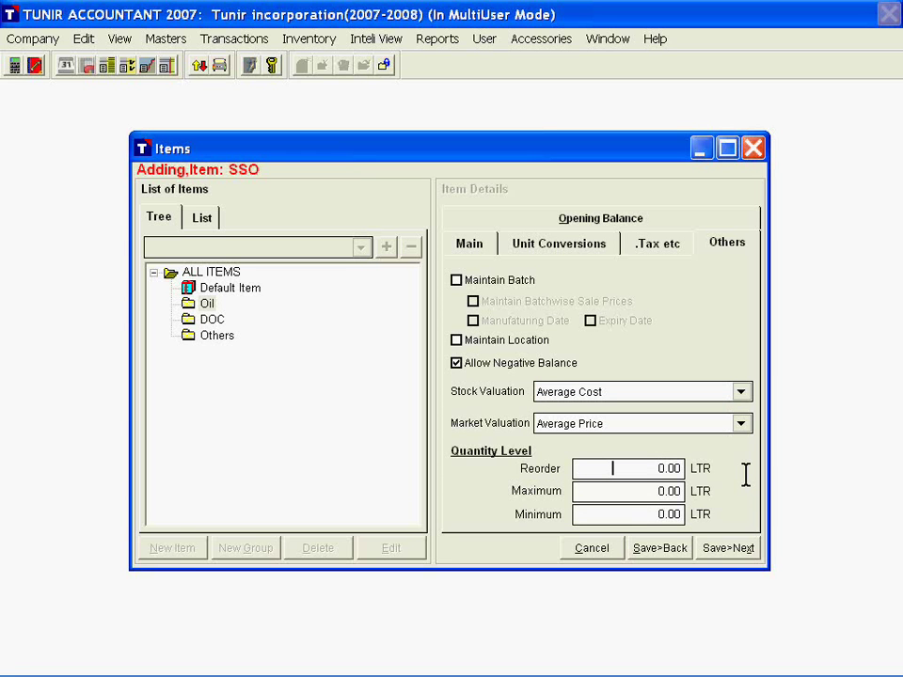
pyautogui.write('1')
pyautogui.click(732, 548)
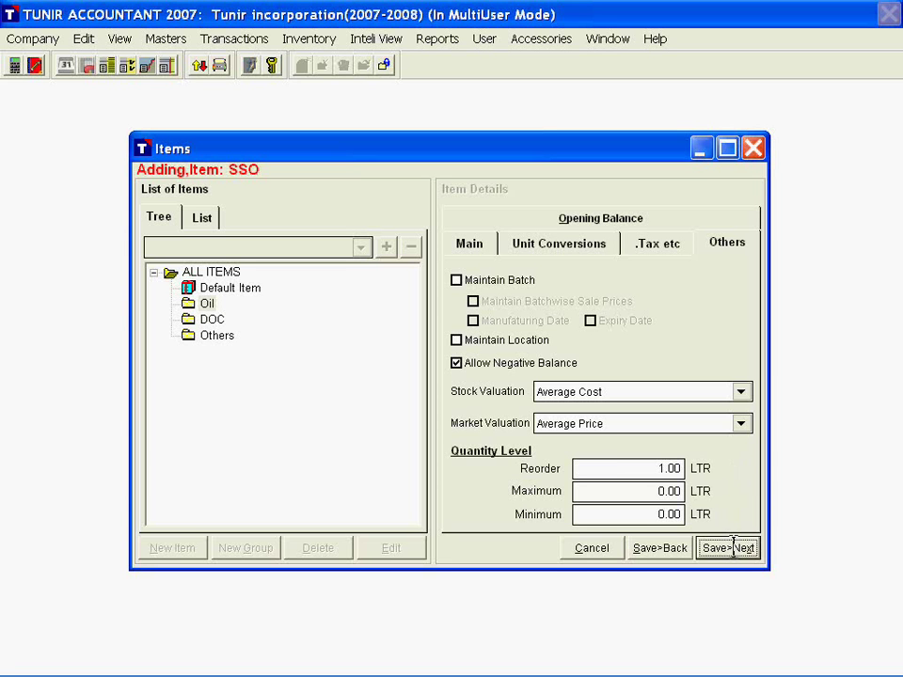